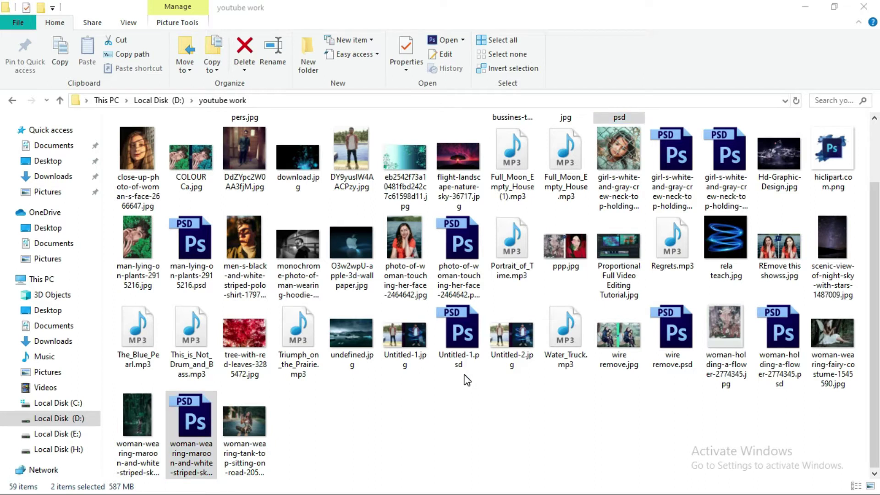
- Open the forest woman PSD, the running-boy PSD and art-mobile-wallpaper.jpg from the youtube work folder in a maximized Photoshop window
{"action": "scroll", "coordinate": [466, 381], "scroll_direction": "up", "scroll_amount": 2}
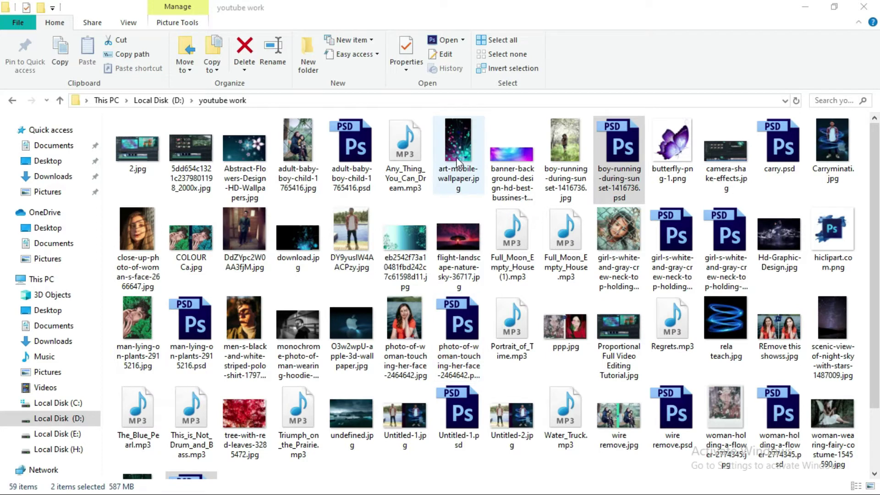
{"action": "scroll", "coordinate": [553, 423], "scroll_direction": "down", "scroll_amount": 2}
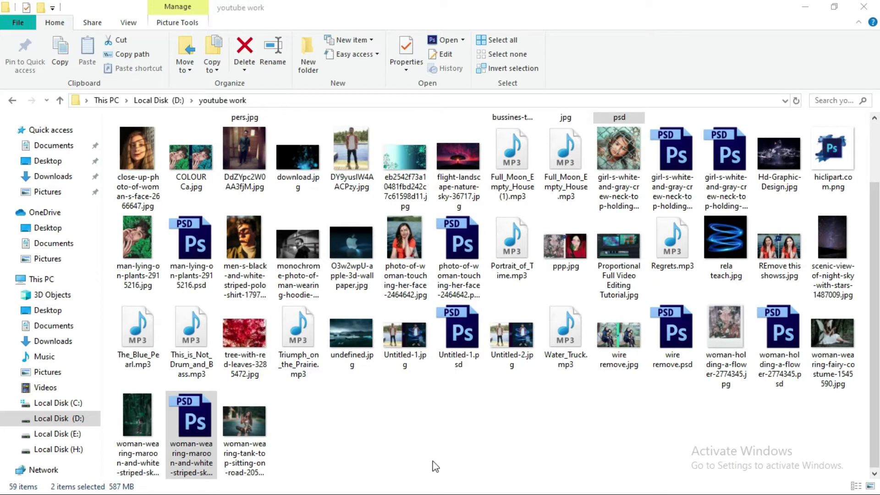
{"action": "scroll", "coordinate": [431, 407], "scroll_direction": "up", "scroll_amount": 2}
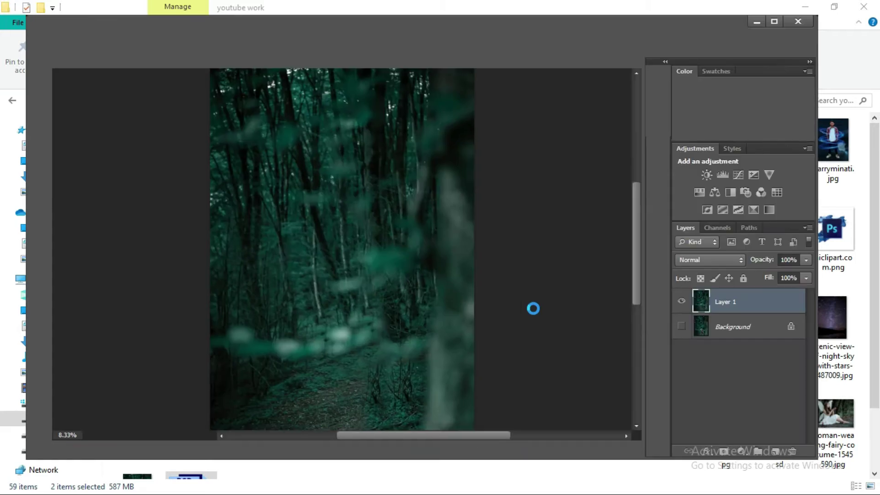
{"action": "left_click", "coordinate": [774, 22]}
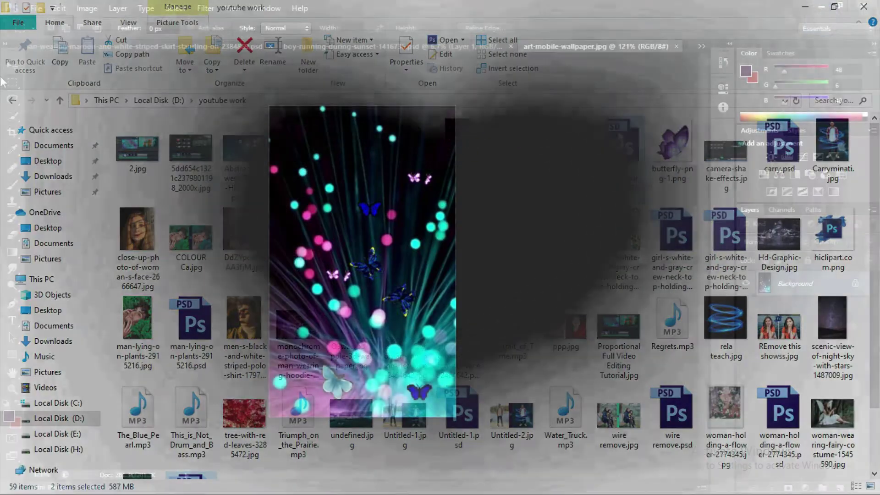
- Copy the entire art-mobile-wallpaper.jpg image and paste it into the running-boy document, replacing the existing Layer 1
{"action": "left_click", "coordinate": [12, 82]}
{"action": "left_click_drag", "start_coordinate": [226, 76], "coordinate": [521, 444]}
{"action": "left_click", "coordinate": [359, 45]}
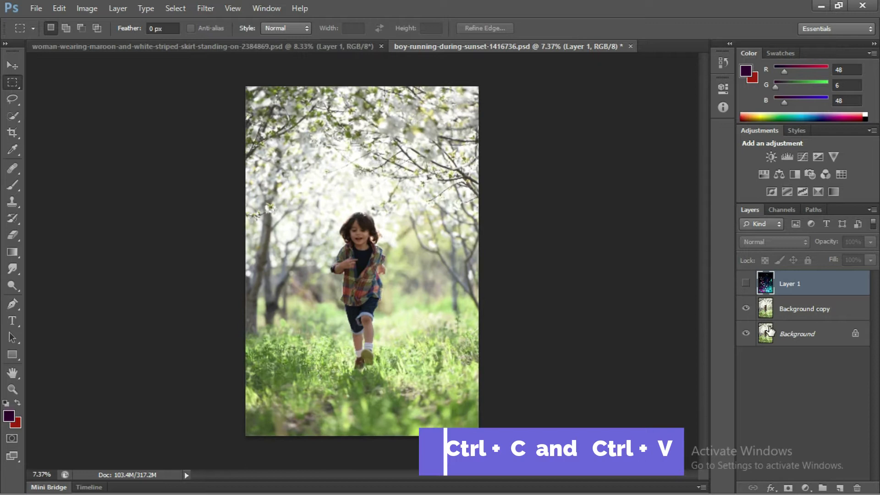
{"action": "key", "text": "Delete"}
{"action": "key", "text": "ctrl+v"}
- Scale the pasted wallpaper to about 2067% to cover the canvas and shift it up to the photo's bottom edge
{"action": "key", "text": "ctrl+t"}
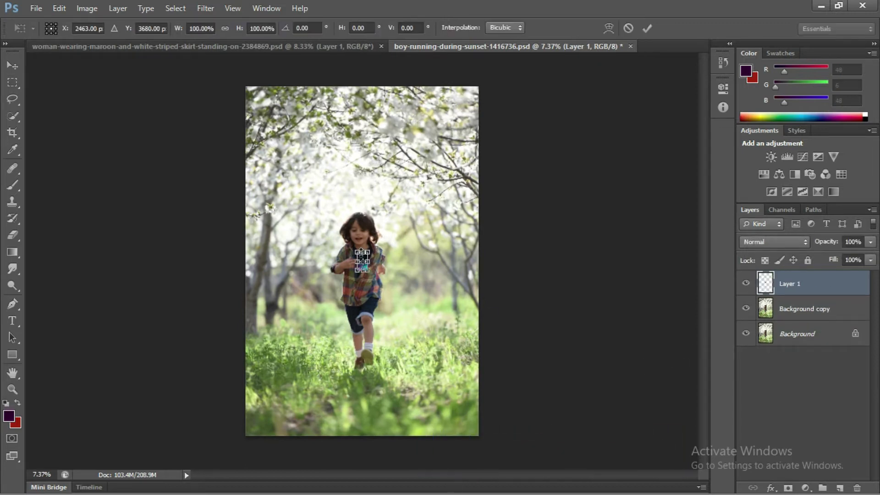
{"action": "left_click_drag", "start_coordinate": [356, 251], "coordinate": [257, 86]}
{"action": "left_click_drag", "start_coordinate": [371, 270], "coordinate": [562, 409]}
{"action": "left_click_drag", "start_coordinate": [254, 80], "coordinate": [244, 65]}
{"action": "key", "text": "Up"}
{"action": "key", "text": "Up"}
{"action": "key", "text": "Up"}
{"action": "key", "text": "Up"}
{"action": "key", "text": "Up"}
{"action": "key", "text": "Up"}
{"action": "key", "text": "Up"}
{"action": "key", "text": "Up"}
{"action": "key", "text": "Up"}
{"action": "key", "text": "Up"}
{"action": "key", "text": "Up"}
{"action": "key", "text": "Up"}
{"action": "key", "text": "Up"}
{"action": "key", "text": "Up"}
{"action": "key", "text": "Up"}
{"action": "key", "text": "Up"}
{"action": "key", "text": "Up"}
{"action": "key", "text": "Up"}
{"action": "key", "text": "Up"}
{"action": "key", "text": "Up"}
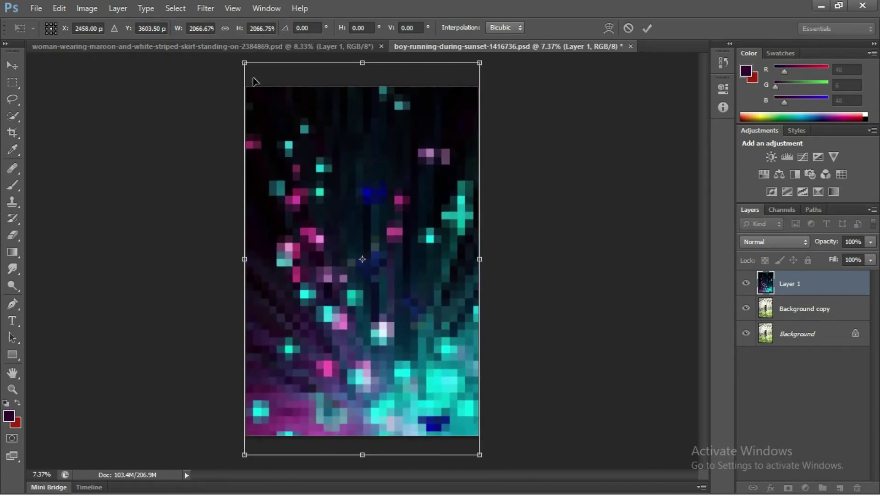
{"action": "key", "text": "Up"}
{"action": "key", "text": "Up"}
{"action": "key", "text": "Up"}
{"action": "key", "text": "Up"}
{"action": "key", "text": "Up"}
{"action": "key", "text": "Up"}
{"action": "key", "text": "Up"}
{"action": "key", "text": "Up"}
{"action": "key", "text": "Up"}
{"action": "key", "text": "Up"}
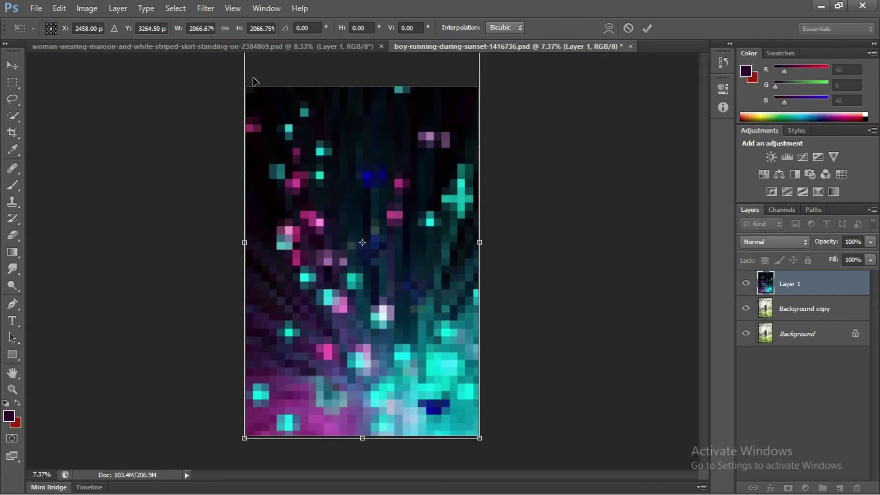
{"action": "key", "text": "Return"}
- Hide the wallpaper layer, then copy the whole forest image from the woman PSD and paste it into the running-boy document
{"action": "key", "text": "m"}
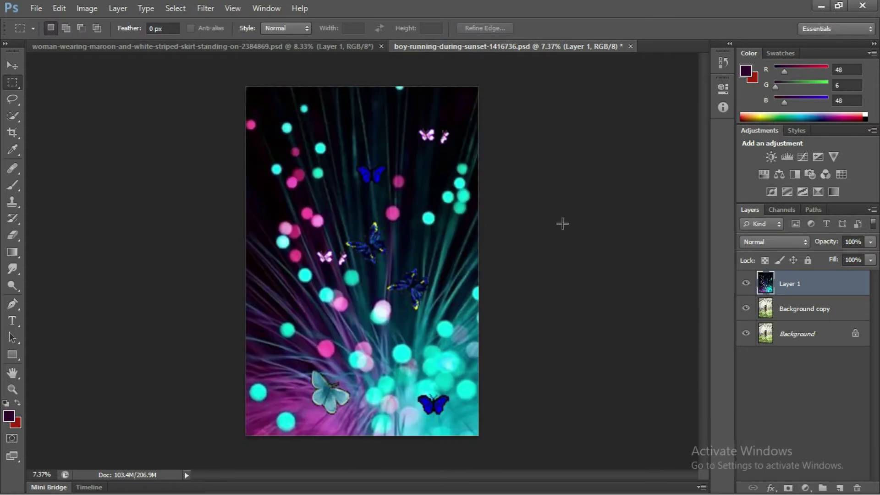
{"action": "left_click", "coordinate": [746, 284]}
{"action": "left_click", "coordinate": [161, 46]}
{"action": "scroll", "coordinate": [287, 279], "scroll_direction": "down", "scroll_amount": 2}
{"action": "left_click_drag", "start_coordinate": [232, 92], "coordinate": [552, 444]}
{"action": "key", "text": "ctrl+c"}
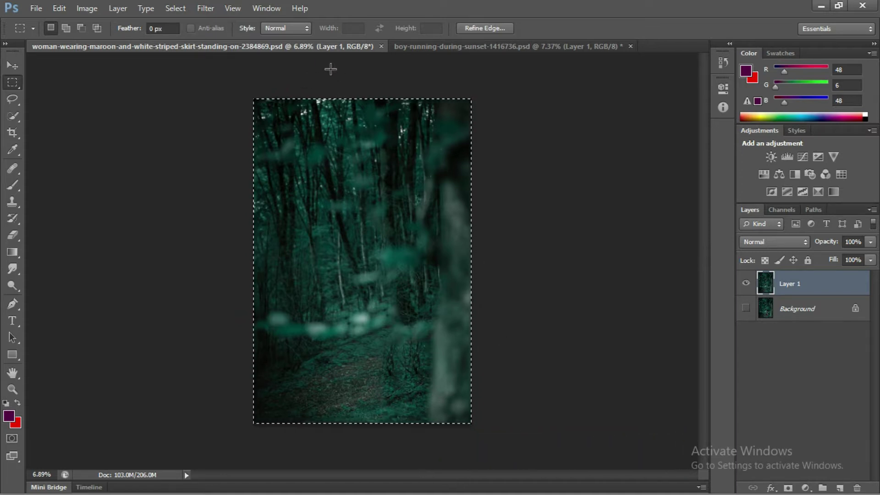
{"action": "left_click", "coordinate": [470, 45]}
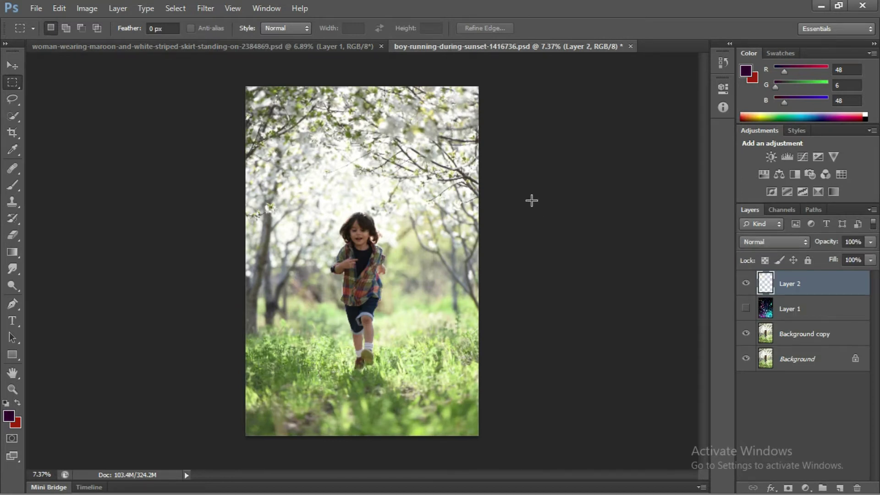
- Nudge the pasted forest layer slightly upward with Free Transform so it covers the canvas's top edge
{"action": "scroll", "coordinate": [513, 195], "scroll_direction": "up", "scroll_amount": 1}
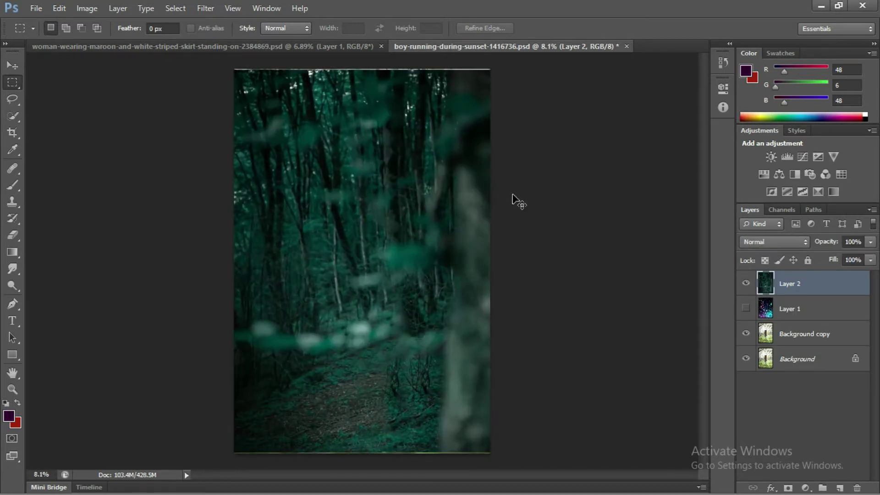
{"action": "key", "text": "ctrl+t"}
{"action": "key", "text": "Up"}
{"action": "key", "text": "Up"}
{"action": "key", "text": "Up"}
{"action": "key", "text": "Up"}
{"action": "key", "text": "Up"}
{"action": "key", "text": "Up"}
{"action": "key", "text": "Up"}
{"action": "key", "text": "Up"}
{"action": "key", "text": "Up"}
{"action": "key", "text": "Up"}
{"action": "key", "text": "Up"}
{"action": "key", "text": "Up"}
{"action": "key", "text": "Up"}
{"action": "key", "text": "Up"}
{"action": "key", "text": "Up"}
{"action": "key", "text": "Up"}
{"action": "key", "text": "Up"}
{"action": "key", "text": "Up"}
{"action": "key", "text": "Up"}
{"action": "key", "text": "Up"}
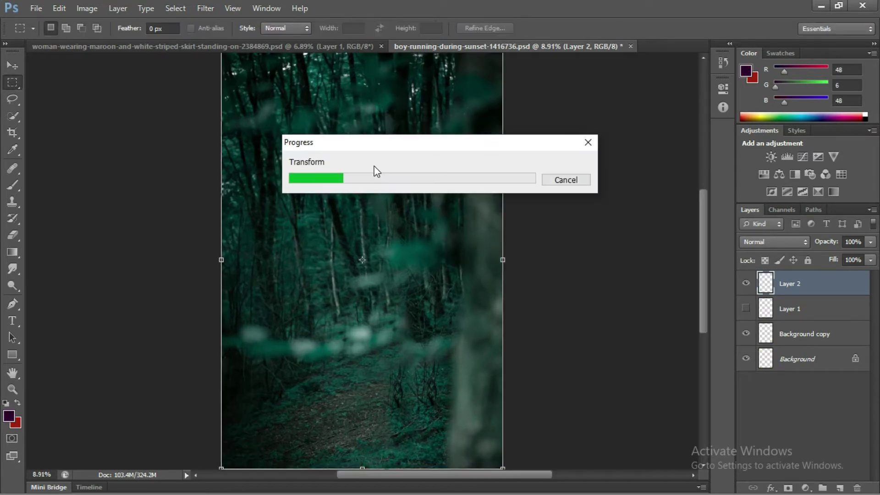
- Move the forest layer below the wallpaper layer and add a black layer mask that hides it
{"action": "scroll", "coordinate": [369, 167], "scroll_direction": "down", "scroll_amount": 2}
{"action": "left_click_drag", "start_coordinate": [796, 286], "coordinate": [803, 316]}
{"action": "scroll", "coordinate": [632, 344], "scroll_direction": "up", "scroll_amount": 2}
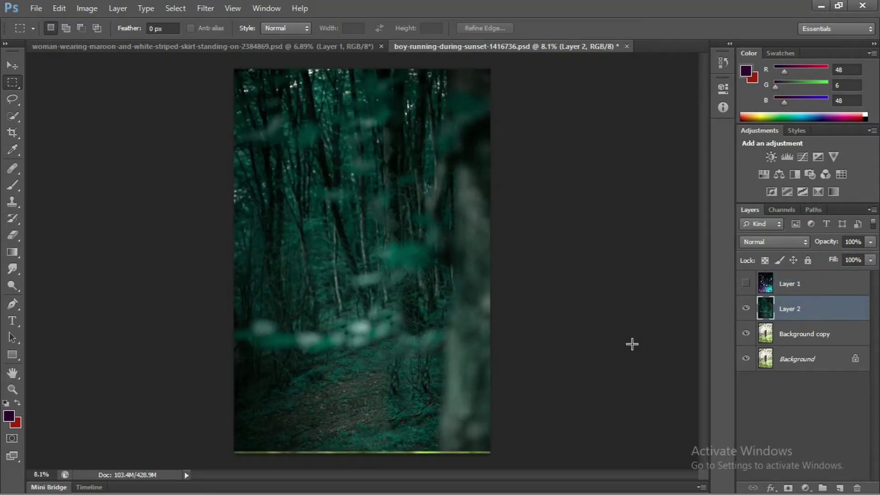
{"action": "left_click", "coordinate": [789, 488], "text": "alt"}
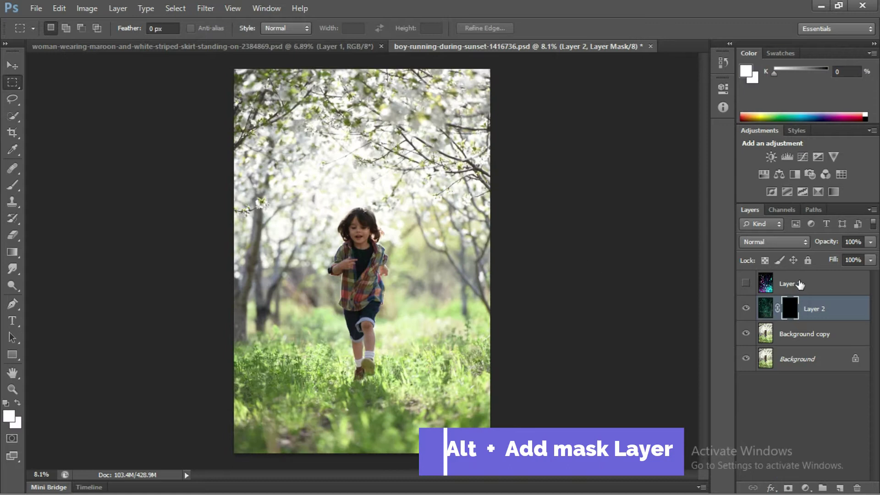
- With the Background copy layer active, load Path 1 around the boy as a selection
{"action": "left_click", "coordinate": [800, 334]}
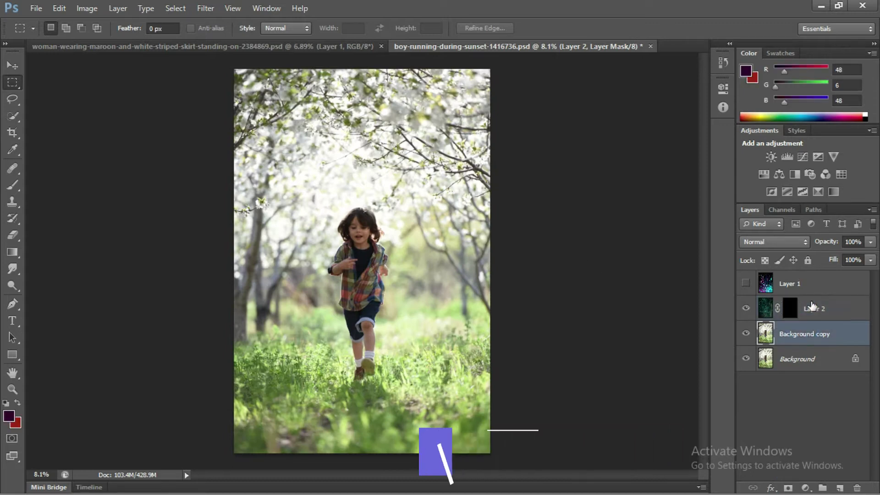
{"action": "left_click", "coordinate": [812, 209]}
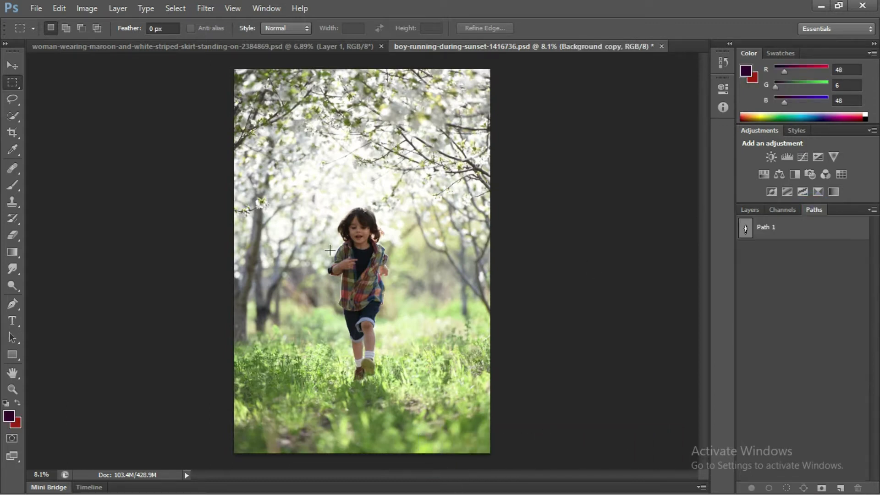
{"action": "scroll", "coordinate": [511, 243], "scroll_direction": "up", "scroll_amount": 1}
{"action": "key", "text": "ctrl+Return"}
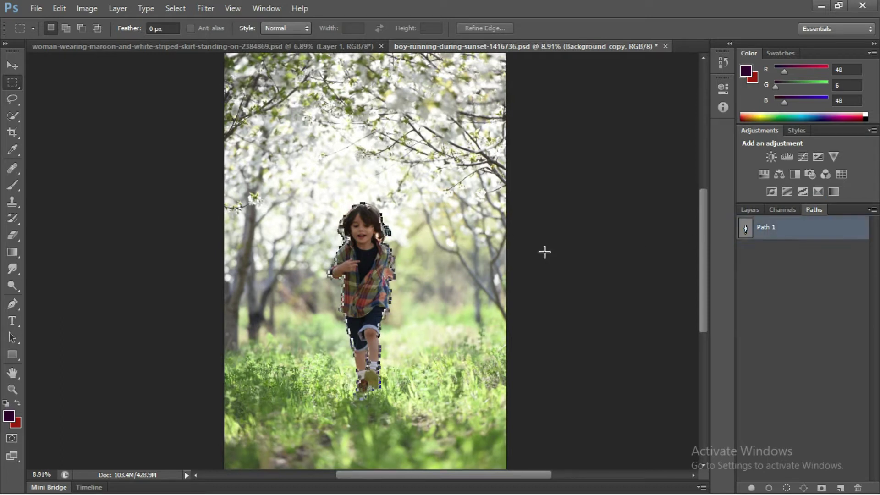
{"action": "left_click", "coordinate": [750, 210]}
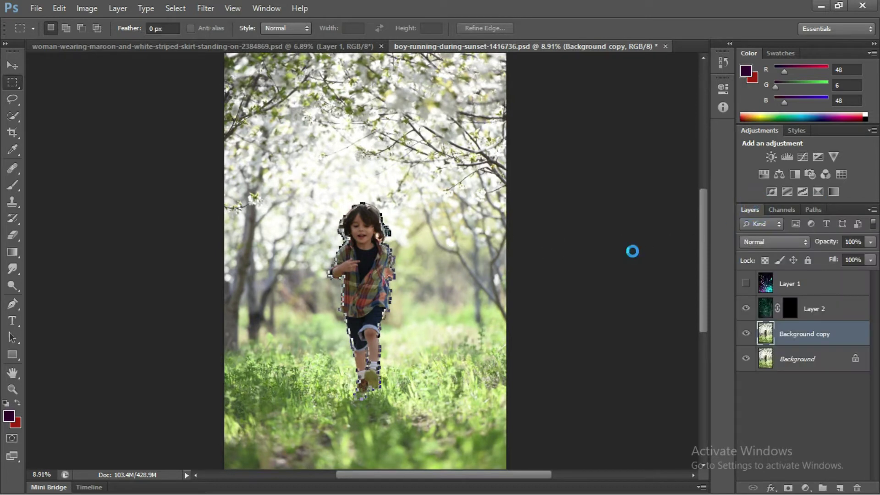
{"action": "scroll", "coordinate": [366, 174], "scroll_direction": "up", "scroll_amount": 11}
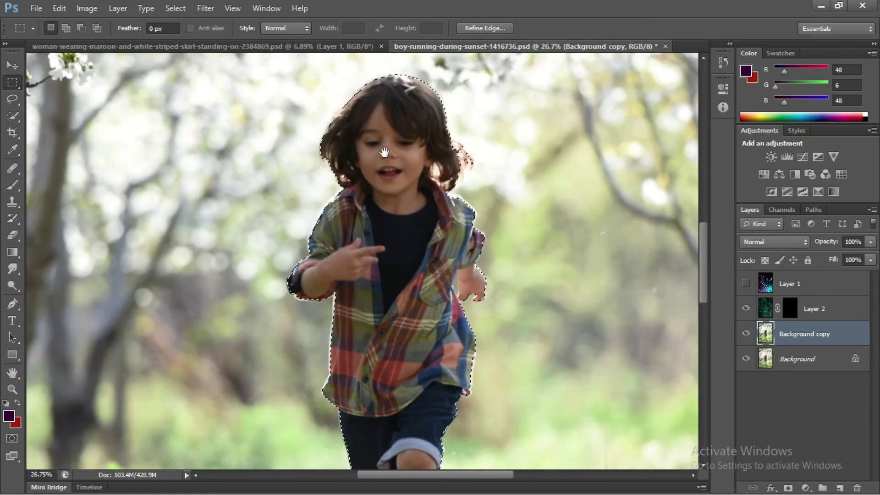
{"action": "left_click", "coordinate": [13, 115]}
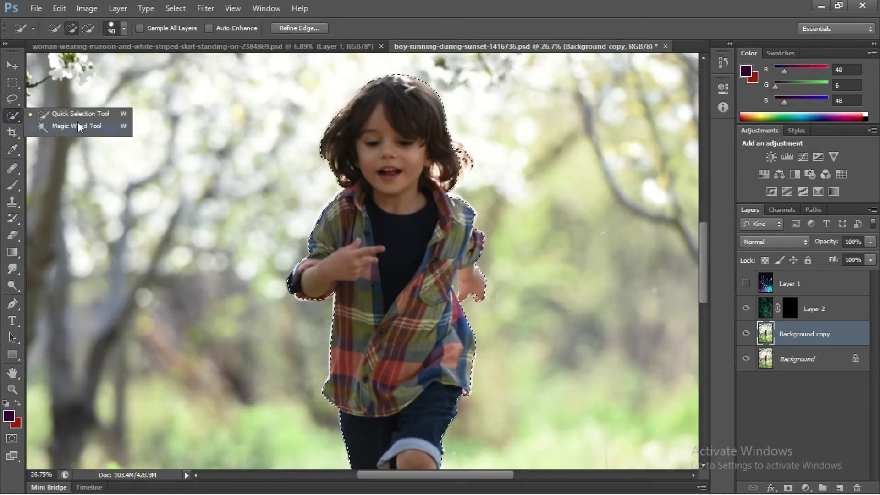
{"action": "left_click", "coordinate": [79, 125]}
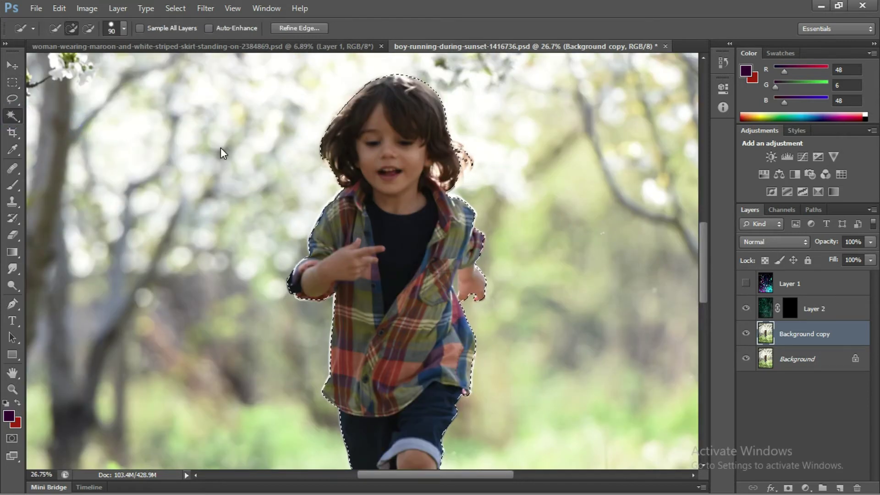
{"action": "left_click", "coordinate": [13, 116]}
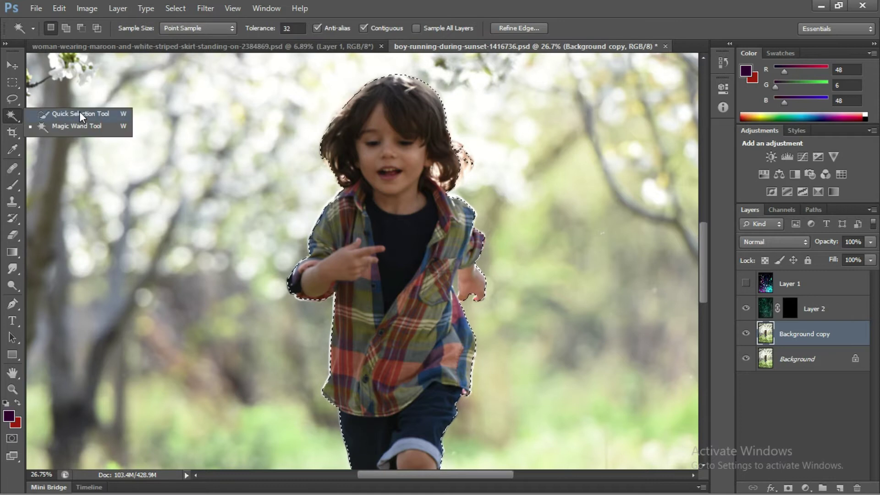
{"action": "left_click", "coordinate": [80, 115]}
{"action": "scroll", "coordinate": [363, 113], "scroll_direction": "up", "scroll_amount": 3}
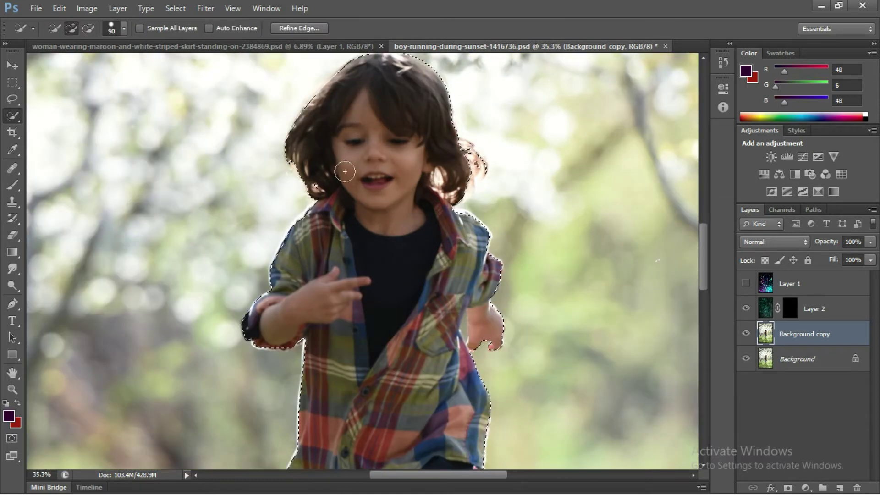
{"action": "scroll", "coordinate": [380, 240], "scroll_direction": "down", "scroll_amount": 5}
- Make the forest layer's mask active and feather the boy selection by 0.5 pixels
{"action": "left_click", "coordinate": [788, 312]}
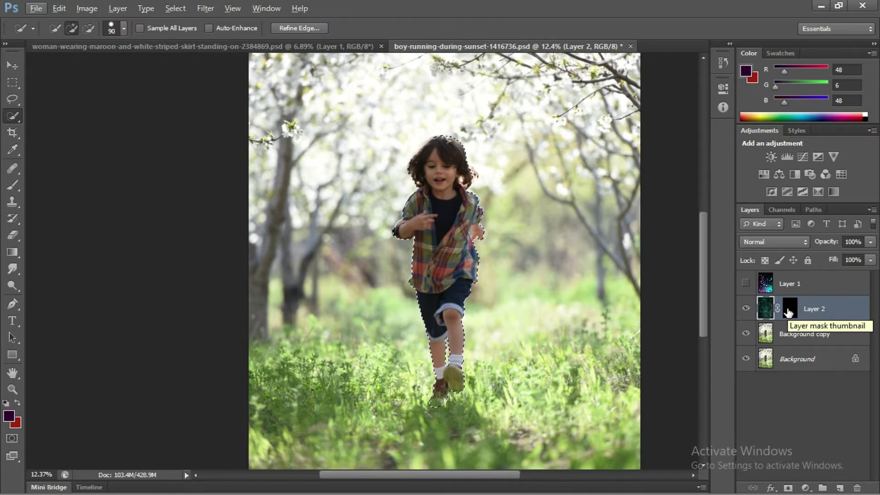
{"action": "left_click", "coordinate": [789, 313]}
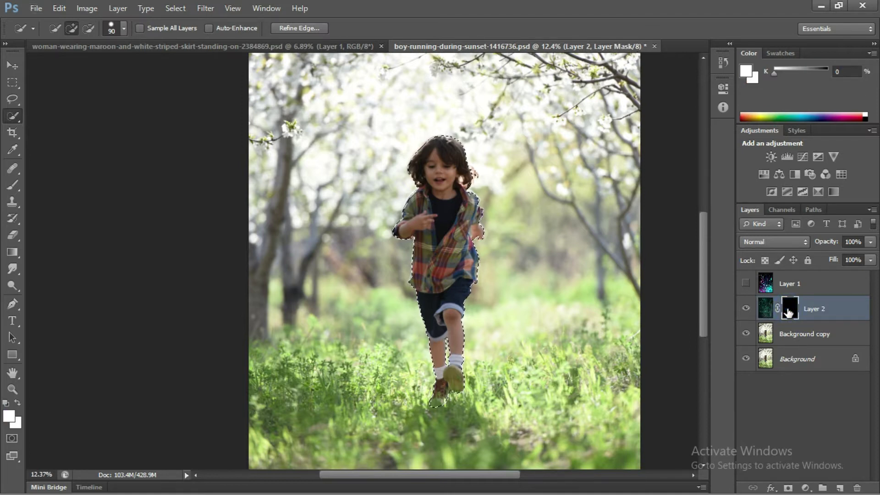
{"action": "scroll", "coordinate": [516, 332], "scroll_direction": "down", "scroll_amount": 3}
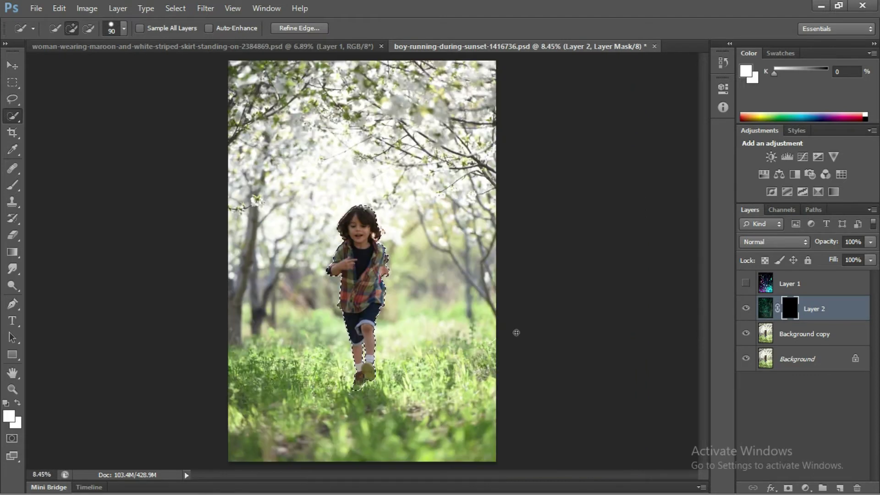
{"action": "key", "text": "shift+F6"}
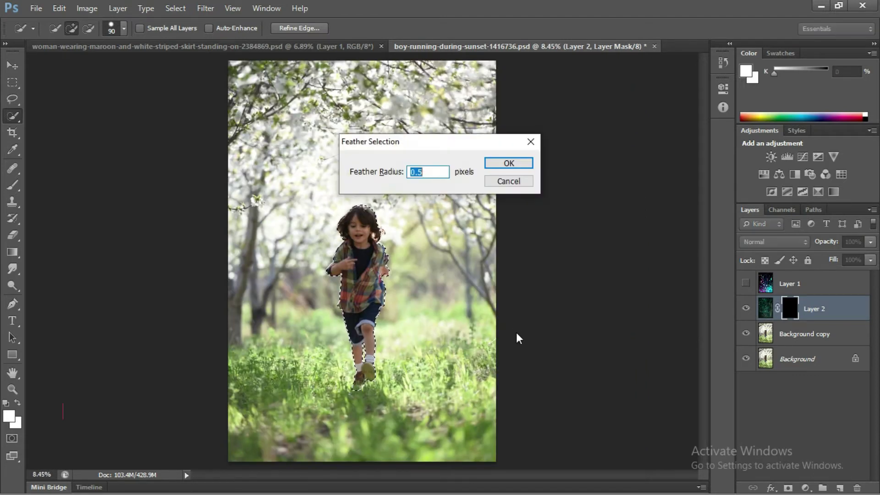
{"action": "left_click", "coordinate": [510, 165]}
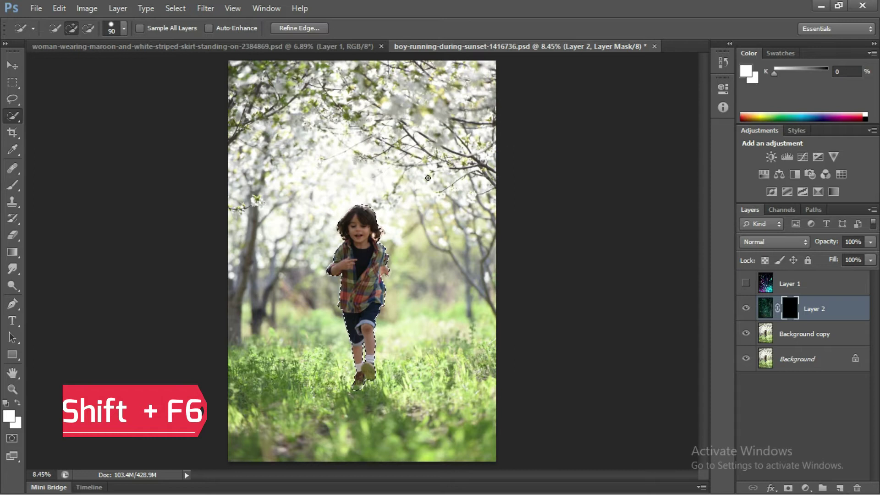
{"action": "key", "text": "b"}
{"action": "key", "text": "shift+F6"}
{"action": "key", "text": "Return"}
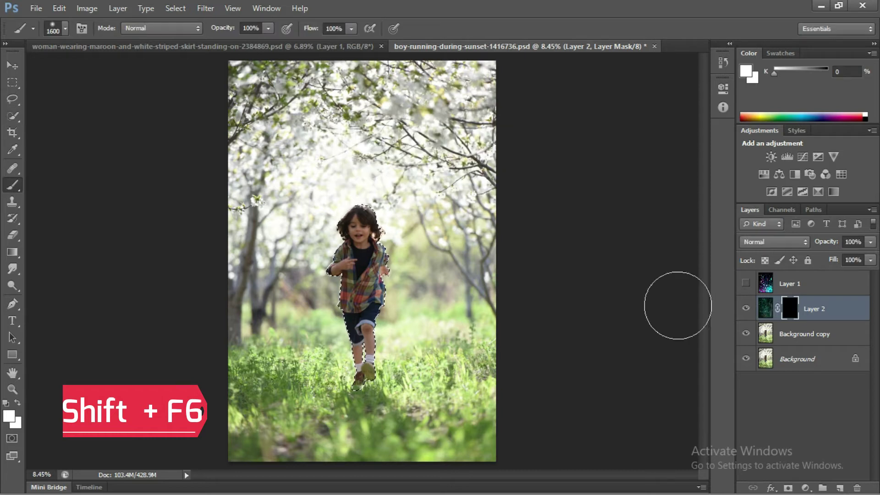
- Invert the selection so it covers everything around the boy, and feather it again
{"action": "left_click", "coordinate": [13, 83]}
{"action": "right_click", "coordinate": [394, 118]}
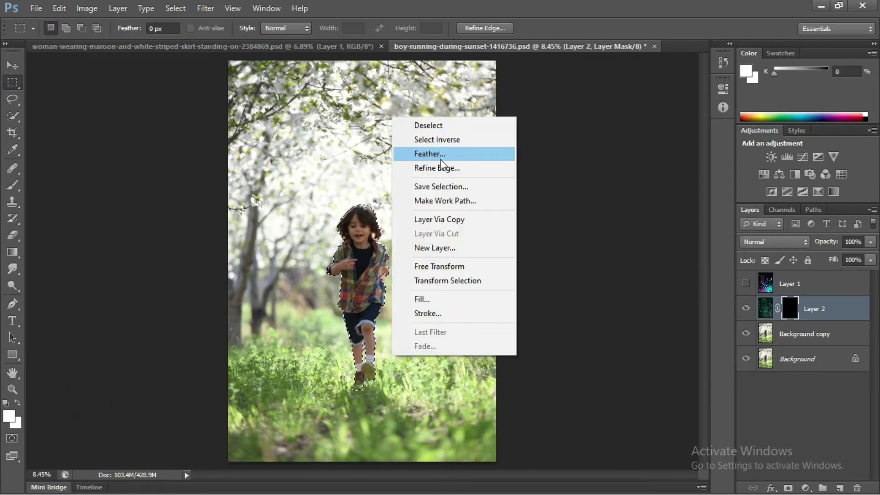
{"action": "left_click", "coordinate": [442, 139]}
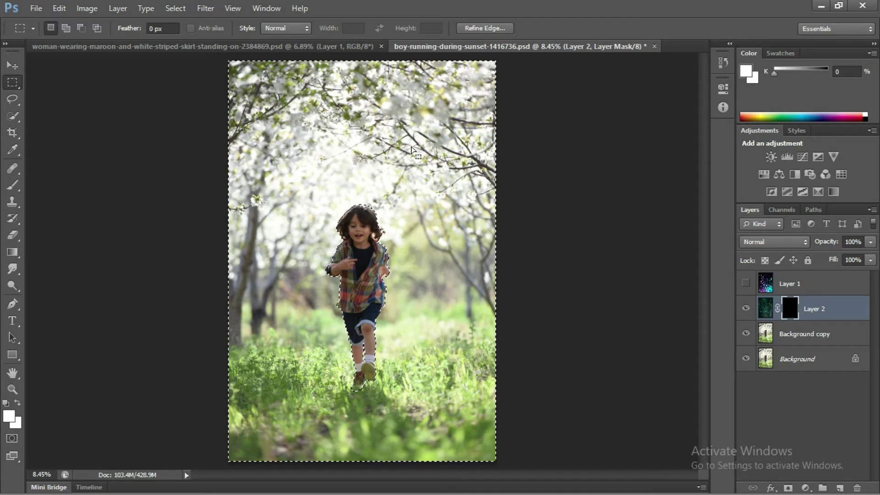
{"action": "key", "text": "shift+F6"}
{"action": "key", "text": "Return"}
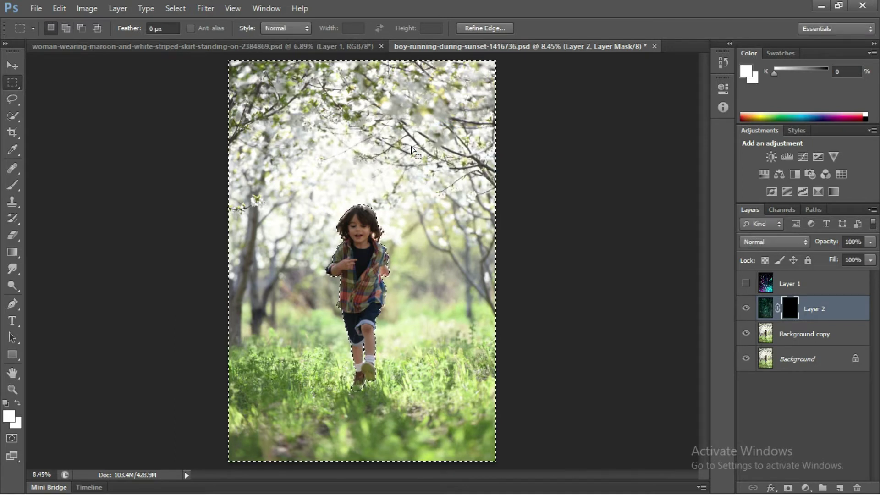
- Paint white on the forest layer's mask with a 1600 px brush at 100% opacity to reveal the forest around the boy above the grass
{"action": "key", "text": "b"}
{"action": "mouse_move", "coordinate": [245, 79]}
{"action": "left_mouse_down"}
{"action": "mouse_move", "coordinate": [505, 89]}
{"action": "mouse_move", "coordinate": [291, 98]}
{"action": "left_mouse_up"}
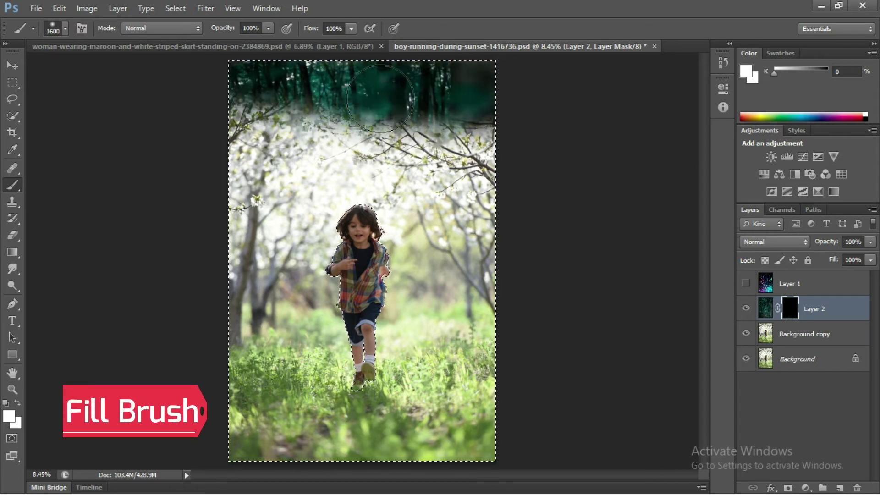
{"action": "mouse_move", "coordinate": [433, 129]}
{"action": "left_mouse_down"}
{"action": "mouse_move", "coordinate": [218, 143]}
{"action": "mouse_move", "coordinate": [495, 160]}
{"action": "mouse_move", "coordinate": [244, 159]}
{"action": "mouse_move", "coordinate": [424, 189]}
{"action": "mouse_move", "coordinate": [229, 207]}
{"action": "mouse_move", "coordinate": [366, 204]}
{"action": "mouse_move", "coordinate": [482, 214]}
{"action": "mouse_move", "coordinate": [242, 227]}
{"action": "mouse_move", "coordinate": [450, 210]}
{"action": "mouse_move", "coordinate": [279, 208]}
{"action": "mouse_move", "coordinate": [218, 227]}
{"action": "mouse_move", "coordinate": [300, 235]}
{"action": "mouse_move", "coordinate": [210, 241]}
{"action": "mouse_move", "coordinate": [244, 235]}
{"action": "mouse_move", "coordinate": [342, 245]}
{"action": "mouse_move", "coordinate": [279, 239]}
{"action": "left_mouse_up"}
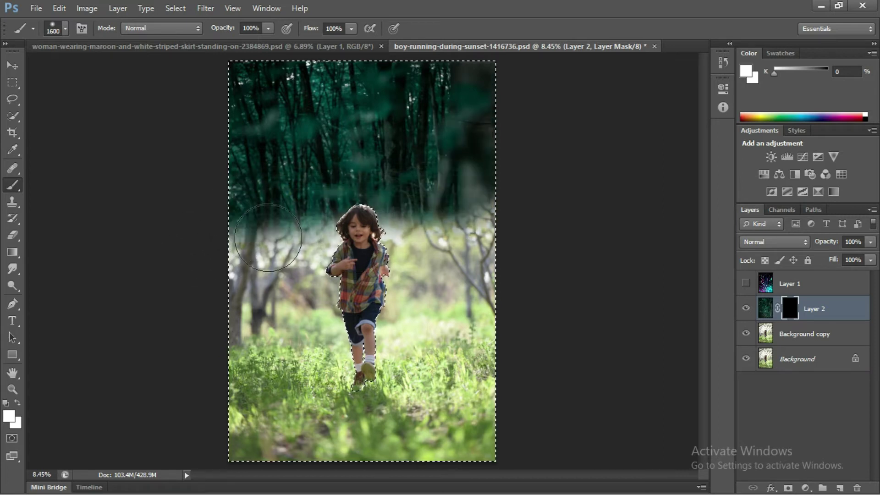
{"action": "mouse_move", "coordinate": [239, 275]}
{"action": "left_mouse_down"}
{"action": "mouse_move", "coordinate": [433, 275]}
{"action": "mouse_move", "coordinate": [461, 215]}
{"action": "mouse_move", "coordinate": [462, 99]}
{"action": "mouse_move", "coordinate": [457, 195]}
{"action": "left_mouse_up"}
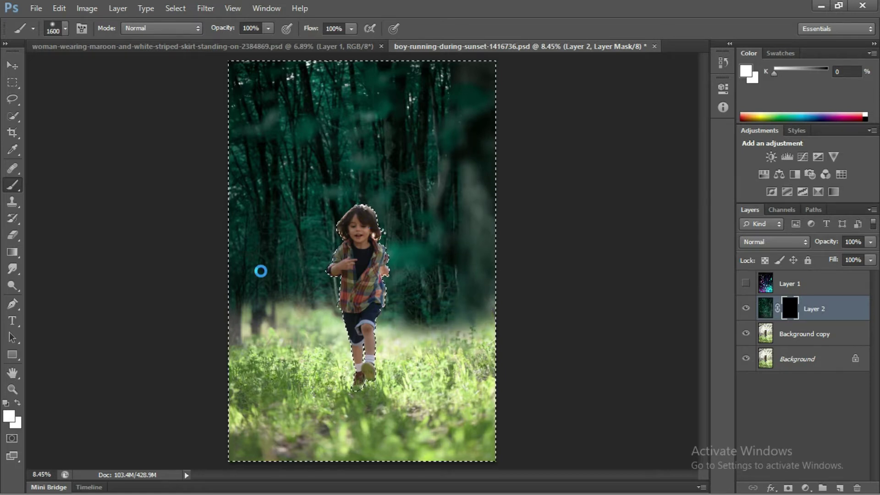
{"action": "scroll", "coordinate": [316, 301], "scroll_direction": "up", "scroll_amount": 1}
{"action": "mouse_move", "coordinate": [311, 314]}
{"action": "left_mouse_down"}
{"action": "mouse_move", "coordinate": [225, 315]}
{"action": "mouse_move", "coordinate": [354, 310]}
{"action": "mouse_move", "coordinate": [471, 324]}
{"action": "left_mouse_up"}
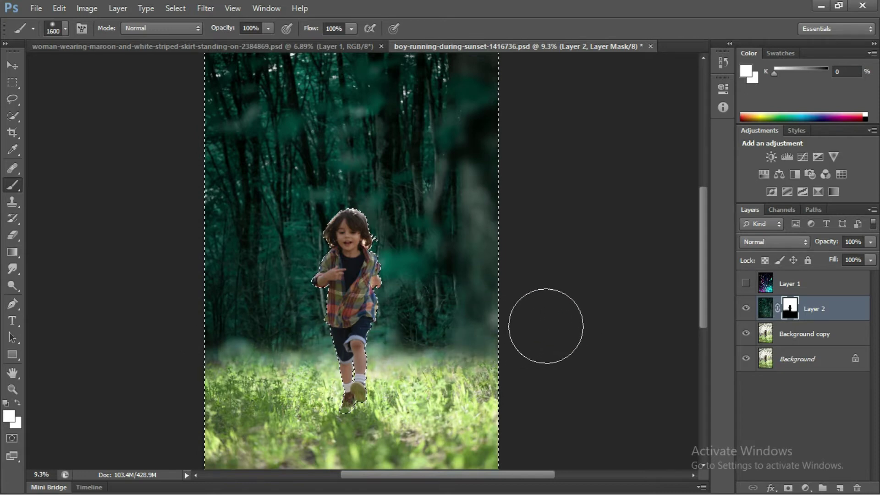
{"action": "scroll", "coordinate": [191, 316], "scroll_direction": "down", "scroll_amount": 3}
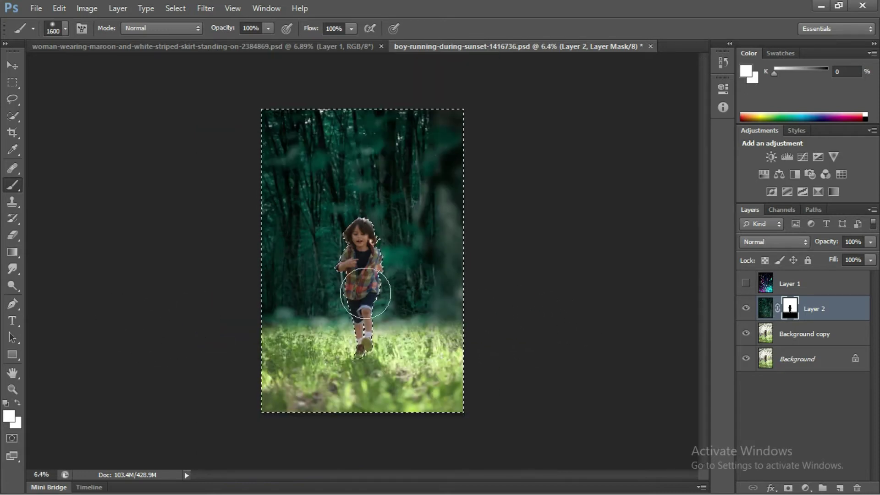
{"action": "mouse_move", "coordinate": [493, 305]}
{"action": "left_mouse_down"}
{"action": "mouse_move", "coordinate": [320, 299]}
{"action": "mouse_move", "coordinate": [471, 293]}
{"action": "mouse_move", "coordinate": [400, 98]}
{"action": "mouse_move", "coordinate": [445, 122]}
{"action": "left_mouse_up"}
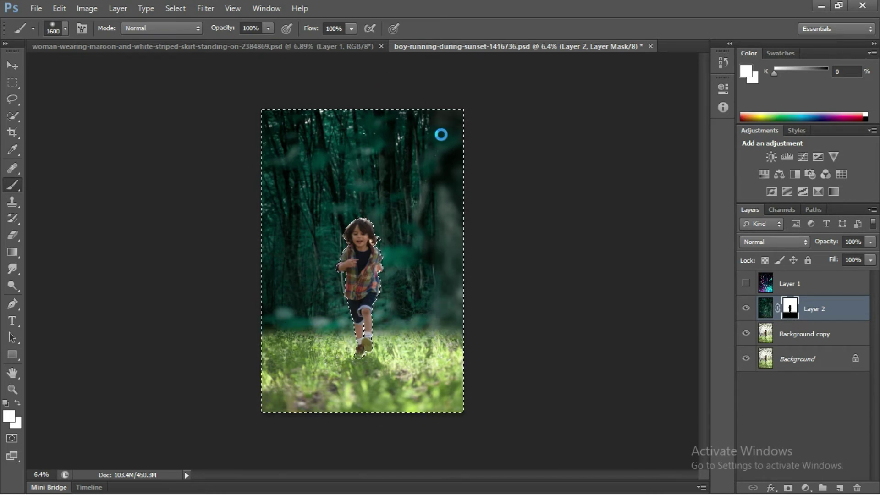
{"action": "scroll", "coordinate": [408, 147], "scroll_direction": "up", "scroll_amount": 2}
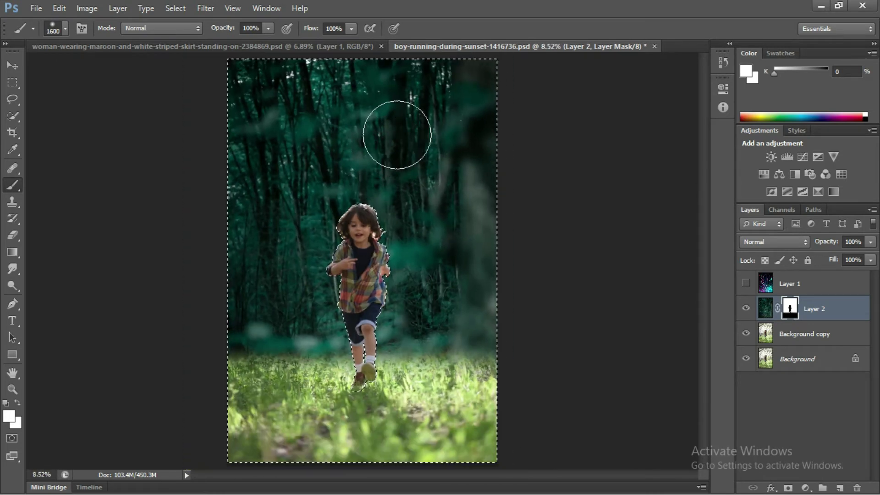
- Clear the selection surrounding the boy
{"action": "key", "text": "m"}
{"action": "right_click", "coordinate": [378, 120]}
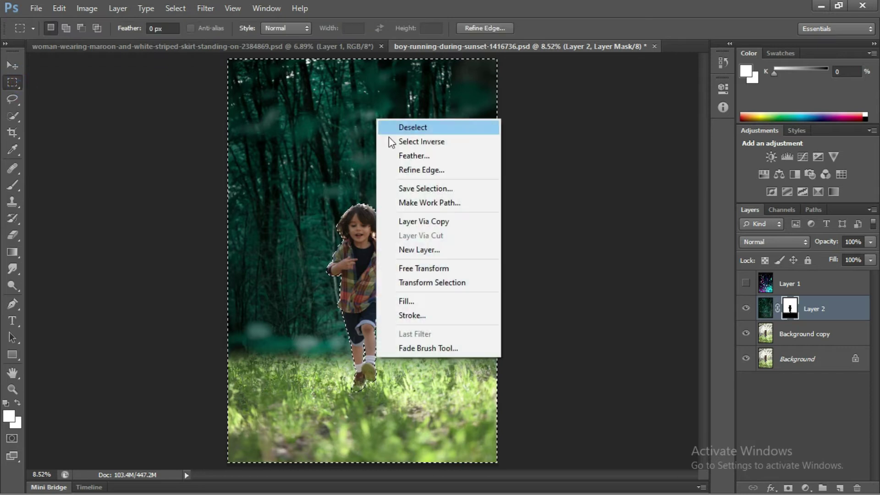
{"action": "left_click", "coordinate": [441, 129]}
- Paint the forest mask along the outer hair edge beside the boy's ear using a small white brush at 29% opacity
{"action": "scroll", "coordinate": [412, 194], "scroll_direction": "up", "scroll_amount": 1}
{"action": "scroll", "coordinate": [412, 194], "scroll_direction": "up", "scroll_amount": 3}
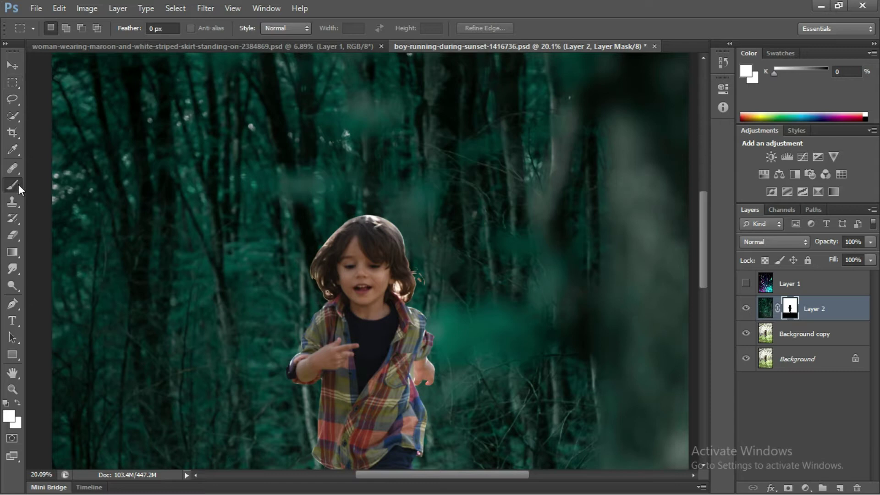
{"action": "left_click", "coordinate": [12, 185]}
{"action": "left_click_drag", "start_coordinate": [267, 32], "coordinate": [214, 41]}
{"action": "key", "text": "bracketleft"}
{"action": "key", "text": "bracketleft"}
{"action": "key", "text": "bracketleft"}
{"action": "key", "text": "bracketleft"}
{"action": "key", "text": "bracketleft"}
{"action": "key", "text": "bracketleft"}
{"action": "key", "text": "bracketleft"}
{"action": "key", "text": "bracketleft"}
{"action": "key", "text": "bracketleft"}
{"action": "key", "text": "bracketleft"}
{"action": "key", "text": "bracketleft"}
{"action": "key", "text": "bracketleft"}
{"action": "key", "text": "bracketleft"}
{"action": "key", "text": "bracketleft"}
{"action": "key", "text": "bracketleft"}
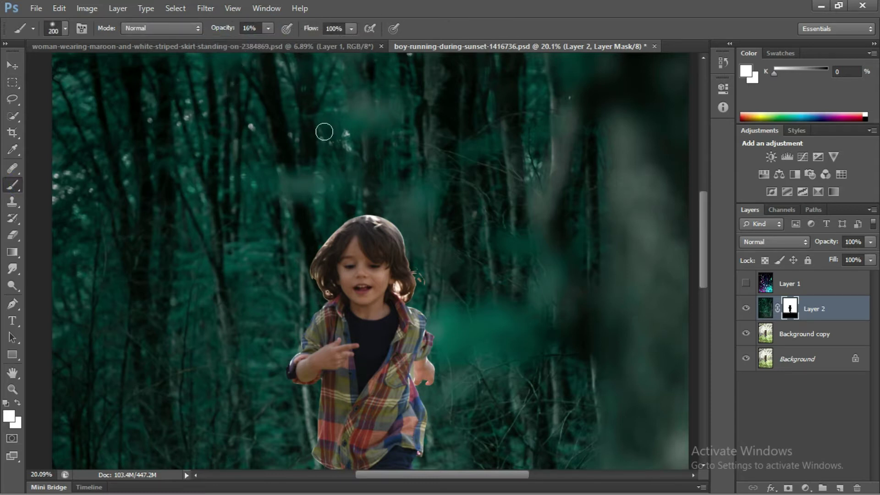
{"action": "scroll", "coordinate": [348, 225], "scroll_direction": "up", "scroll_amount": 8}
{"action": "key", "text": "bracketleft"}
{"action": "key", "text": "bracketleft"}
{"action": "key", "text": "bracketleft"}
{"action": "key", "text": "bracketleft"}
{"action": "left_click_drag", "start_coordinate": [269, 29], "coordinate": [290, 50]}
{"action": "key", "text": "bracketleft"}
{"action": "mouse_move", "coordinate": [486, 325]}
{"action": "left_mouse_down"}
{"action": "mouse_move", "coordinate": [502, 368]}
{"action": "mouse_move", "coordinate": [492, 350]}
{"action": "left_mouse_up"}
{"action": "left_click", "coordinate": [492, 333]}
{"action": "left_click", "coordinate": [493, 329]}
{"action": "key", "text": "bracketleft"}
{"action": "key", "text": "bracketleft"}
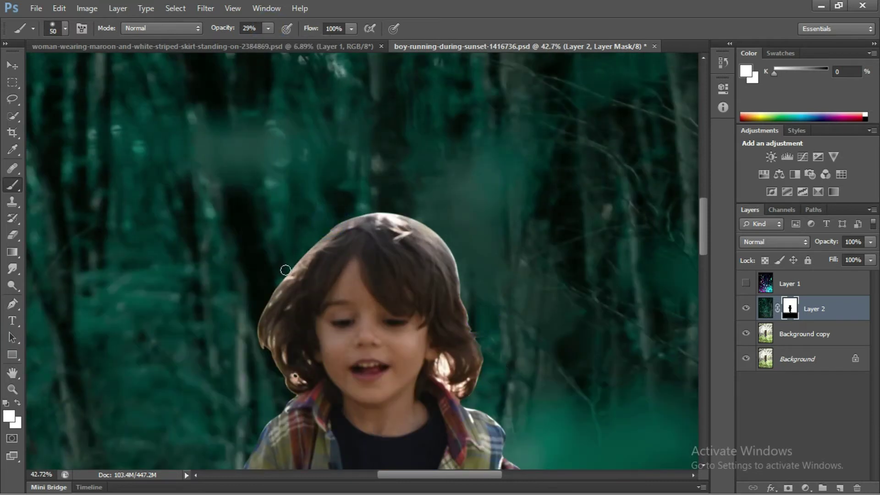
- Soften the crown and outer edge of the boy's hair on the forest mask with a 70 px brush
{"action": "mouse_move", "coordinate": [397, 213]}
{"action": "left_mouse_down"}
{"action": "mouse_move", "coordinate": [422, 208]}
{"action": "mouse_move", "coordinate": [433, 218]}
{"action": "left_mouse_up"}
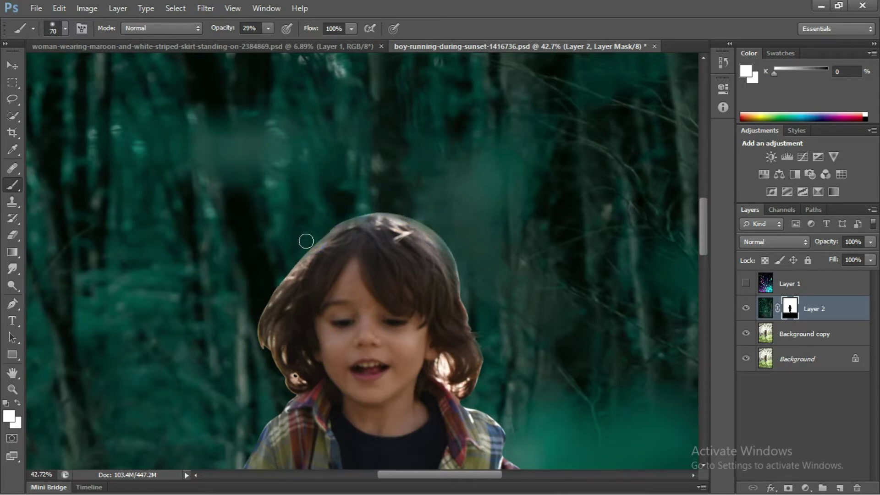
{"action": "mouse_move", "coordinate": [335, 222]}
{"action": "left_mouse_down"}
{"action": "mouse_move", "coordinate": [362, 214]}
{"action": "mouse_move", "coordinate": [437, 241]}
{"action": "mouse_move", "coordinate": [441, 234]}
{"action": "mouse_move", "coordinate": [477, 326]}
{"action": "mouse_move", "coordinate": [474, 304]}
{"action": "left_mouse_up"}
{"action": "left_click_drag", "start_coordinate": [461, 253], "coordinate": [435, 226]}
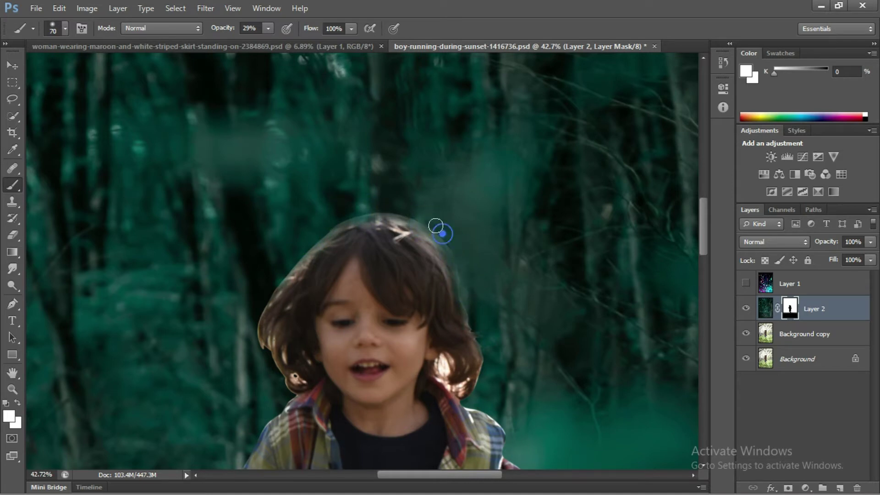
- Raise the brush opacity to 42% and blend the top and both sides of the boy's hair into the forest
{"action": "left_click", "coordinate": [268, 28]}
{"action": "left_click", "coordinate": [365, 202]}
{"action": "left_click_drag", "start_coordinate": [396, 217], "coordinate": [348, 209]}
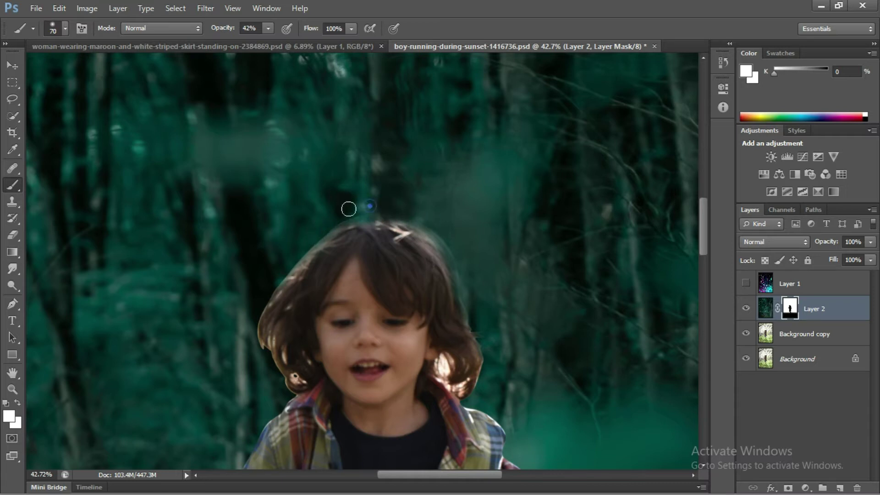
{"action": "left_click_drag", "start_coordinate": [315, 239], "coordinate": [345, 218]}
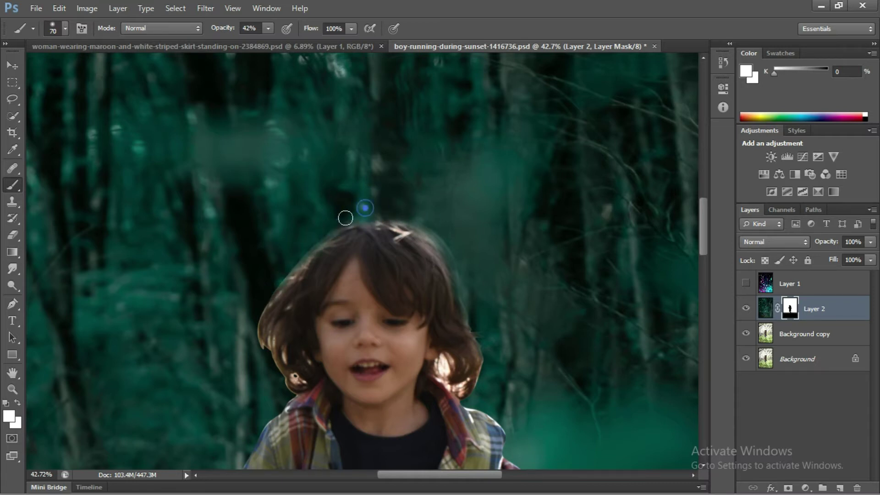
{"action": "left_click_drag", "start_coordinate": [443, 234], "coordinate": [461, 294]}
{"action": "left_click_drag", "start_coordinate": [308, 241], "coordinate": [274, 284]}
{"action": "left_click_drag", "start_coordinate": [257, 345], "coordinate": [262, 289]}
- Paint the forest mask over the bright gap between the boy's curls and neck with a smaller brush
{"action": "scroll", "coordinate": [251, 305], "scroll_direction": "down", "scroll_amount": 4}
{"action": "left_click_drag", "start_coordinate": [454, 270], "coordinate": [503, 186]}
{"action": "scroll", "coordinate": [477, 177], "scroll_direction": "up", "scroll_amount": 1}
{"action": "scroll", "coordinate": [295, 178], "scroll_direction": "up", "scroll_amount": 1}
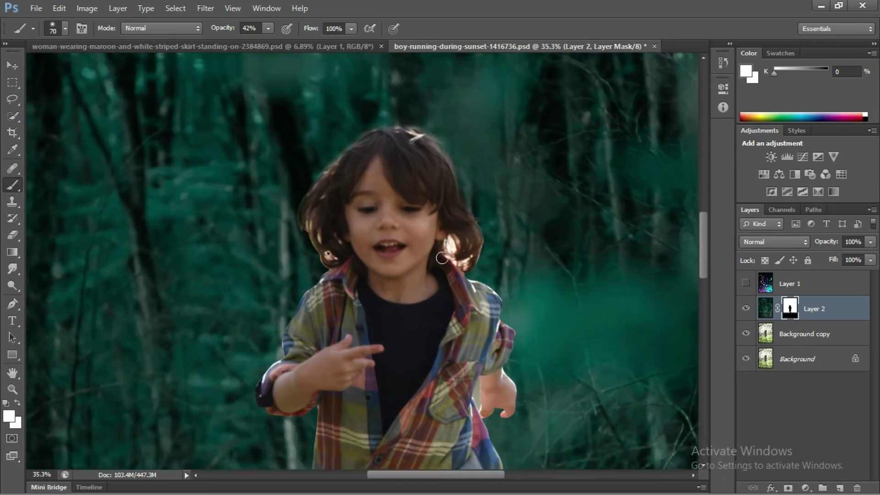
{"action": "left_click", "coordinate": [451, 246]}
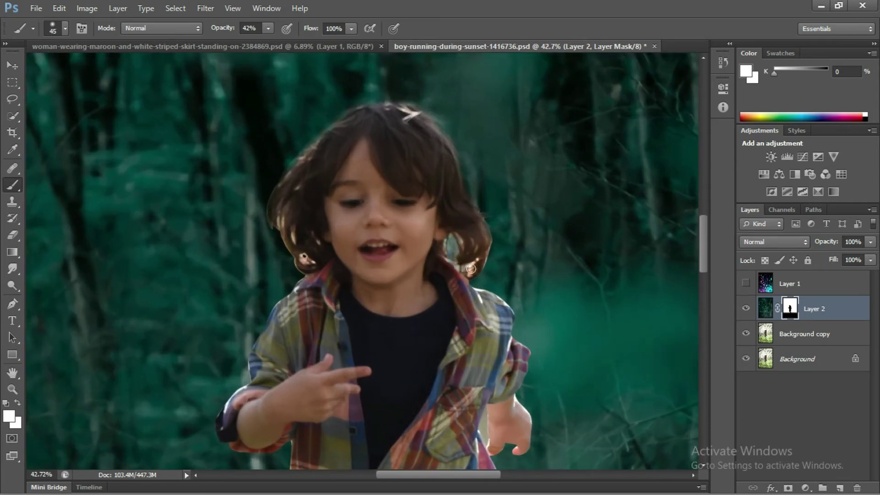
{"action": "left_click_drag", "start_coordinate": [447, 252], "coordinate": [457, 238]}
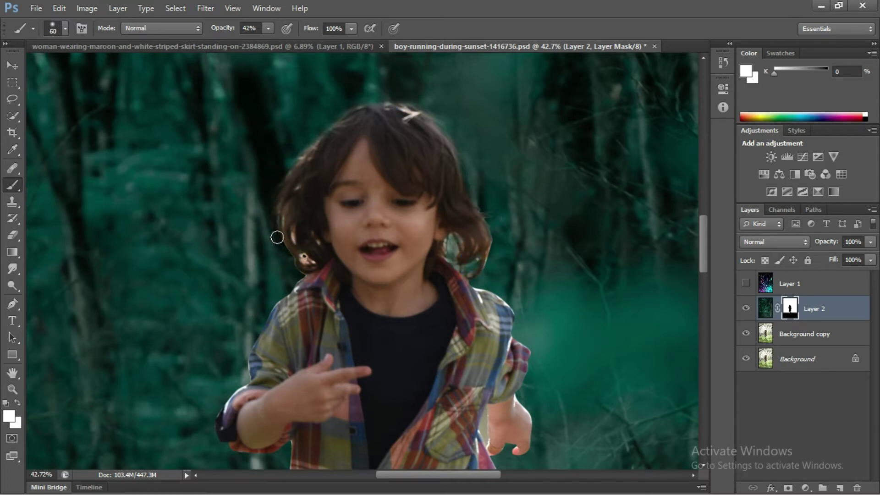
- Paint the forest mask over the bright spots in the curls on the hair's other side and touch up the crown
{"action": "left_click", "coordinate": [304, 254]}
{"action": "left_click_drag", "start_coordinate": [312, 262], "coordinate": [292, 230]}
{"action": "key", "text": "["}
{"action": "key", "text": "]"}
{"action": "scroll", "coordinate": [296, 151], "scroll_direction": "down", "scroll_amount": 1}
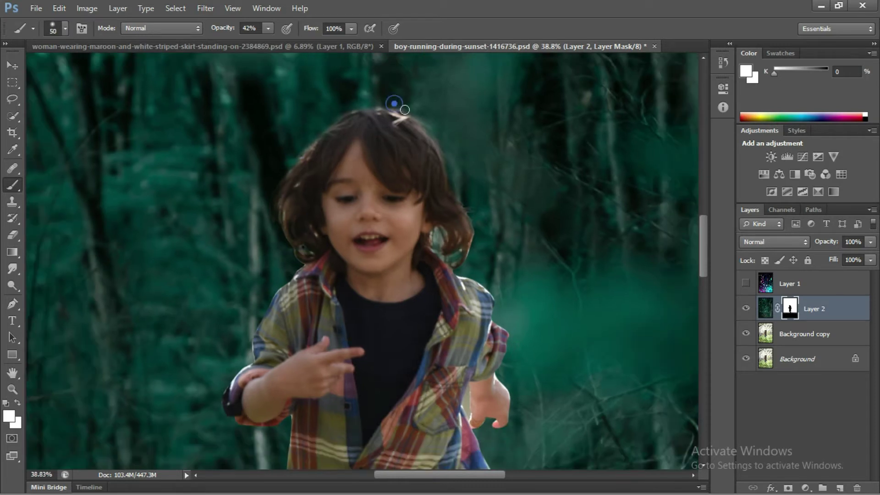
{"action": "key", "text": "]"}
{"action": "key", "text": "]"}
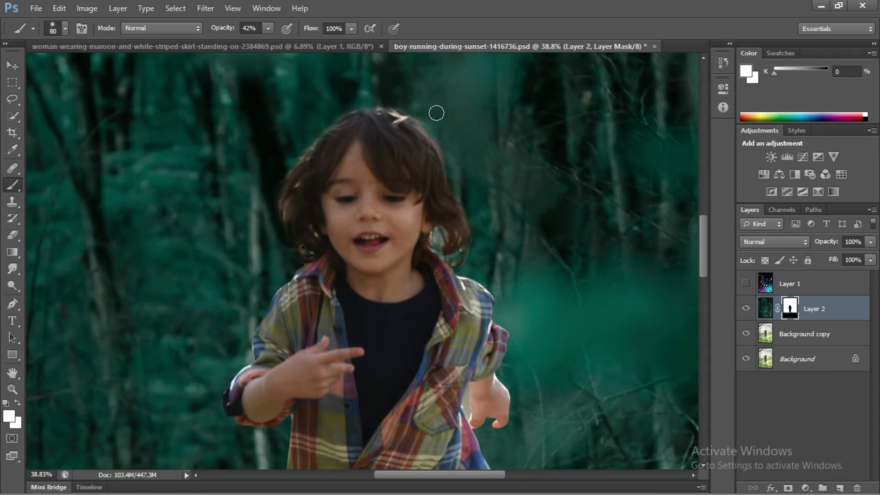
{"action": "scroll", "coordinate": [435, 112], "scroll_direction": "down", "scroll_amount": 4}
{"action": "scroll", "coordinate": [369, 202], "scroll_direction": "up", "scroll_amount": 3}
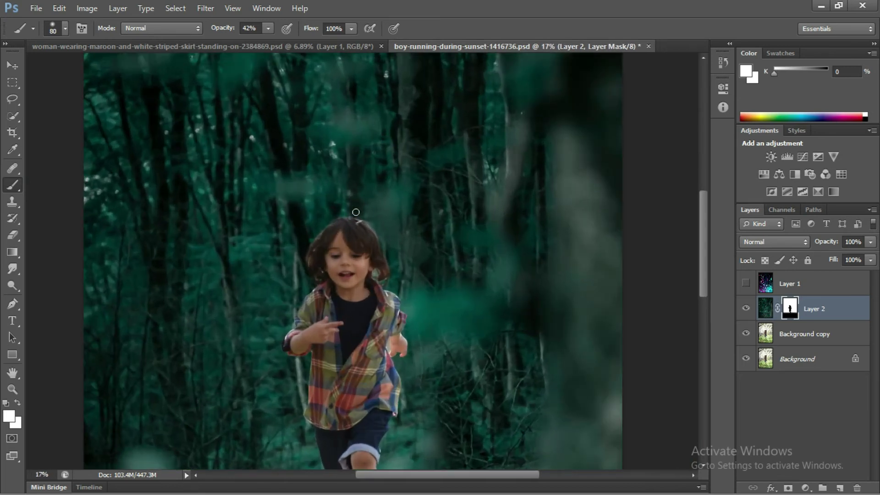
{"action": "scroll", "coordinate": [318, 206], "scroll_direction": "down", "scroll_amount": 3}
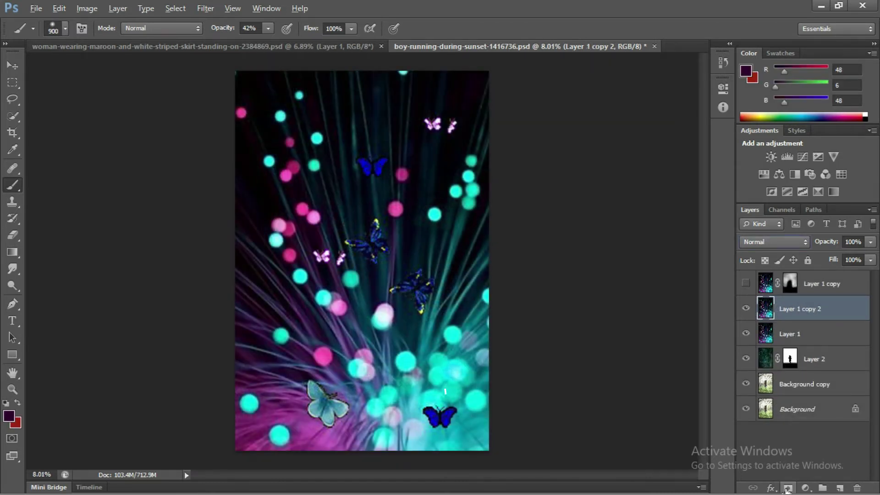
- Add a black mask to Layer 1 copy 2 and paint white with a 1200 px brush at 42% opacity to reveal the wallpaper over the grass
{"action": "left_click", "coordinate": [788, 489], "text": "alt"}
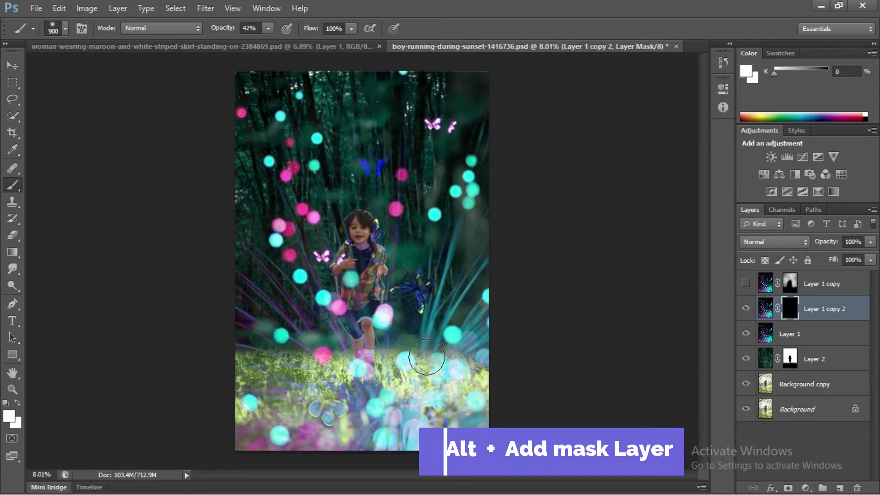
{"action": "key", "text": "bracketright"}
{"action": "key", "text": "bracketright"}
{"action": "key", "text": "bracketright"}
{"action": "scroll", "coordinate": [280, 374], "scroll_direction": "up", "scroll_amount": 1}
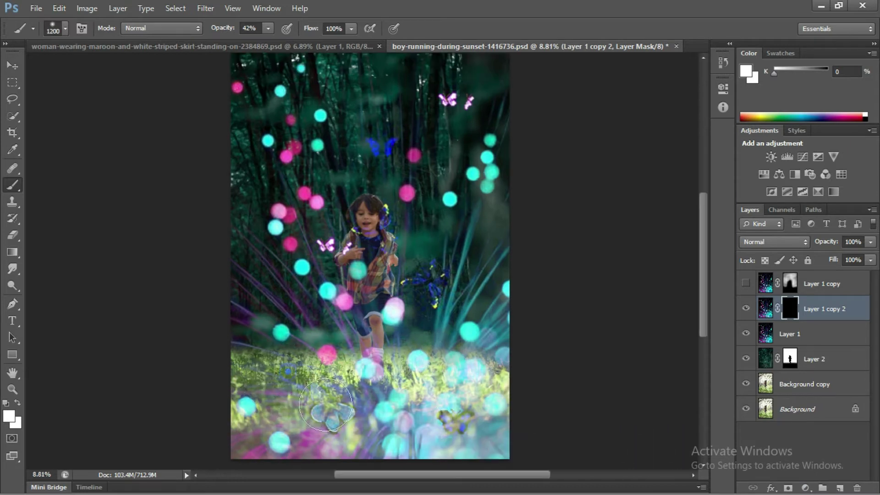
{"action": "mouse_move", "coordinate": [302, 408]}
{"action": "left_mouse_down"}
{"action": "mouse_move", "coordinate": [239, 424]}
{"action": "mouse_move", "coordinate": [226, 357]}
{"action": "mouse_move", "coordinate": [244, 377]}
{"action": "mouse_move", "coordinate": [348, 430]}
{"action": "mouse_move", "coordinate": [359, 410]}
{"action": "mouse_move", "coordinate": [436, 423]}
{"action": "mouse_move", "coordinate": [438, 381]}
{"action": "mouse_move", "coordinate": [432, 357]}
{"action": "mouse_move", "coordinate": [422, 359]}
{"action": "mouse_move", "coordinate": [460, 396]}
{"action": "mouse_move", "coordinate": [435, 362]}
{"action": "mouse_move", "coordinate": [458, 382]}
{"action": "mouse_move", "coordinate": [483, 362]}
{"action": "mouse_move", "coordinate": [488, 451]}
{"action": "mouse_move", "coordinate": [427, 413]}
{"action": "mouse_move", "coordinate": [316, 440]}
{"action": "mouse_move", "coordinate": [331, 428]}
{"action": "mouse_move", "coordinate": [318, 429]}
{"action": "mouse_move", "coordinate": [282, 356]}
{"action": "mouse_move", "coordinate": [280, 410]}
{"action": "mouse_move", "coordinate": [491, 373]}
{"action": "left_mouse_up"}
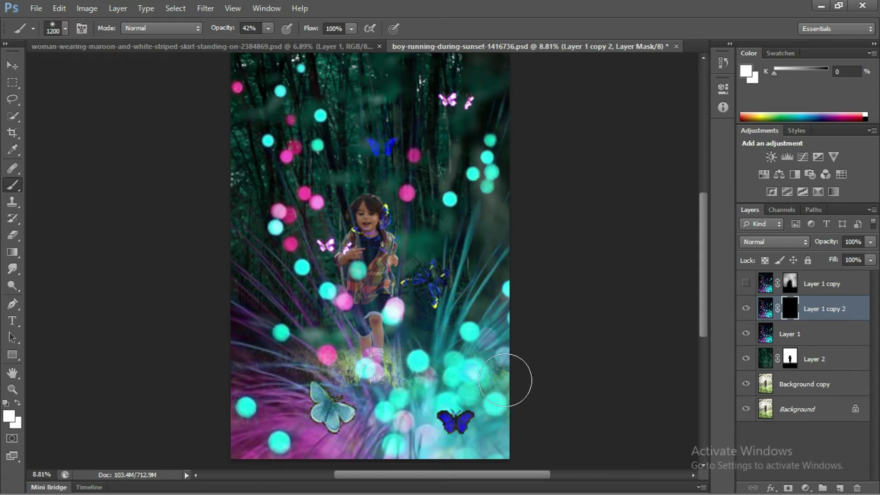
- Hide Layer 1 and reveal more of the wallpaper beside the boy on the Layer 1 copy 2 mask
{"action": "left_click", "coordinate": [746, 334]}
{"action": "scroll", "coordinate": [446, 330], "scroll_direction": "up", "scroll_amount": 1}
{"action": "mouse_move", "coordinate": [447, 330]}
{"action": "left_mouse_down"}
{"action": "mouse_move", "coordinate": [436, 298]}
{"action": "mouse_move", "coordinate": [455, 280]}
{"action": "mouse_move", "coordinate": [500, 325]}
{"action": "left_mouse_up"}
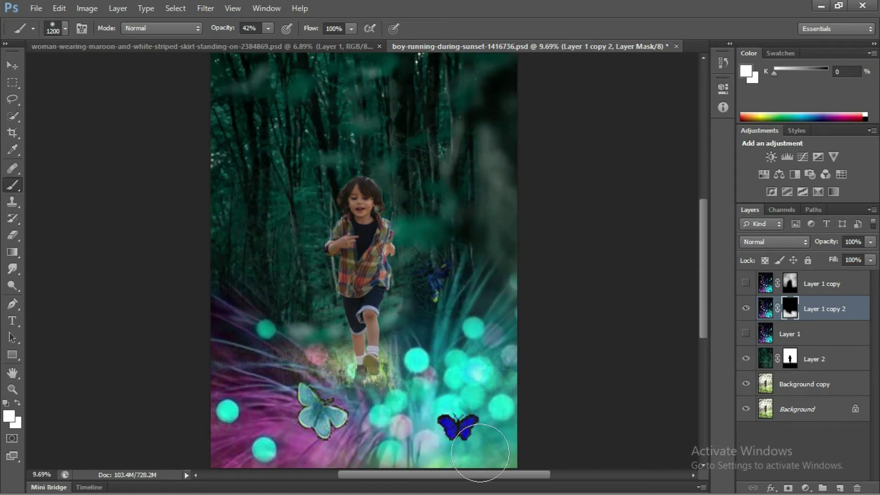
- Reveal the glow around the boy's feet and the blue butterfly beside him with a smaller brush on the mask
{"action": "key", "text": "bracketleft"}
{"action": "key", "text": "bracketleft"}
{"action": "key", "text": "bracketleft"}
{"action": "mouse_move", "coordinate": [324, 351]}
{"action": "left_mouse_down"}
{"action": "mouse_move", "coordinate": [309, 298]}
{"action": "mouse_move", "coordinate": [337, 385]}
{"action": "mouse_move", "coordinate": [321, 361]}
{"action": "mouse_move", "coordinate": [321, 343]}
{"action": "mouse_move", "coordinate": [340, 402]}
{"action": "mouse_move", "coordinate": [365, 408]}
{"action": "mouse_move", "coordinate": [381, 401]}
{"action": "mouse_move", "coordinate": [401, 343]}
{"action": "mouse_move", "coordinate": [380, 385]}
{"action": "left_mouse_up"}
{"action": "left_click", "coordinate": [377, 382]}
{"action": "left_click", "coordinate": [411, 307]}
{"action": "left_click", "coordinate": [418, 253]}
- Enlarge the brush to 1200 px and faintly reveal the wallpaper's lights and butterflies across the upper forest on both sides
{"action": "key", "text": "bracketright"}
{"action": "scroll", "coordinate": [443, 321], "scroll_direction": "down", "scroll_amount": 2}
{"action": "key", "text": "bracketright"}
{"action": "key", "text": "bracketright"}
{"action": "mouse_move", "coordinate": [410, 218]}
{"action": "left_mouse_down"}
{"action": "mouse_move", "coordinate": [451, 254]}
{"action": "mouse_move", "coordinate": [452, 195]}
{"action": "mouse_move", "coordinate": [468, 355]}
{"action": "mouse_move", "coordinate": [448, 174]}
{"action": "mouse_move", "coordinate": [475, 162]}
{"action": "mouse_move", "coordinate": [477, 204]}
{"action": "mouse_move", "coordinate": [441, 107]}
{"action": "mouse_move", "coordinate": [425, 142]}
{"action": "mouse_move", "coordinate": [402, 129]}
{"action": "mouse_move", "coordinate": [406, 94]}
{"action": "left_mouse_up"}
{"action": "mouse_move", "coordinate": [282, 193]}
{"action": "left_mouse_down"}
{"action": "mouse_move", "coordinate": [269, 90]}
{"action": "mouse_move", "coordinate": [240, 164]}
{"action": "mouse_move", "coordinate": [275, 256]}
{"action": "mouse_move", "coordinate": [301, 206]}
{"action": "mouse_move", "coordinate": [234, 276]}
{"action": "mouse_move", "coordinate": [298, 73]}
{"action": "left_mouse_up"}
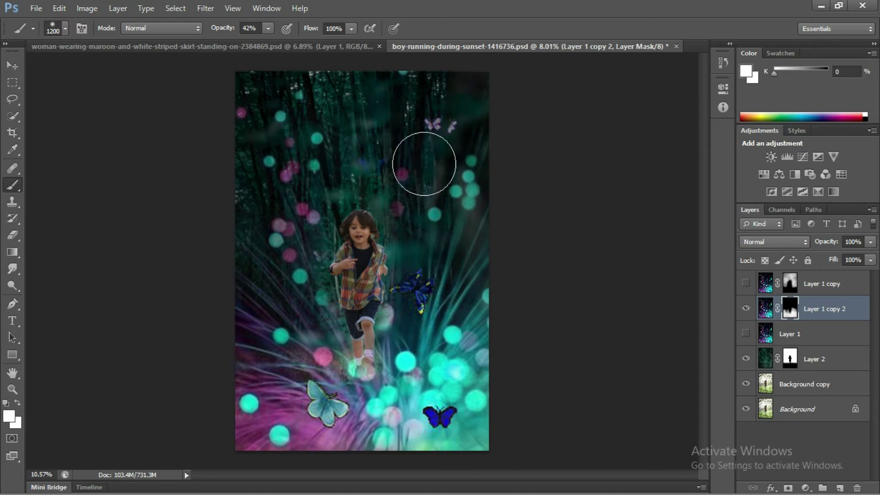
{"action": "scroll", "coordinate": [424, 164], "scroll_direction": "up", "scroll_amount": 1}
{"action": "scroll", "coordinate": [424, 164], "scroll_direction": "down", "scroll_amount": 1}
- Strengthen the wallpaper's lights and butterflies around the boy on the mask, reducing the brush to 800 and 600 px
{"action": "key", "text": "bracketleft"}
{"action": "key", "text": "bracketleft"}
{"action": "key", "text": "bracketleft"}
{"action": "key", "text": "bracketleft"}
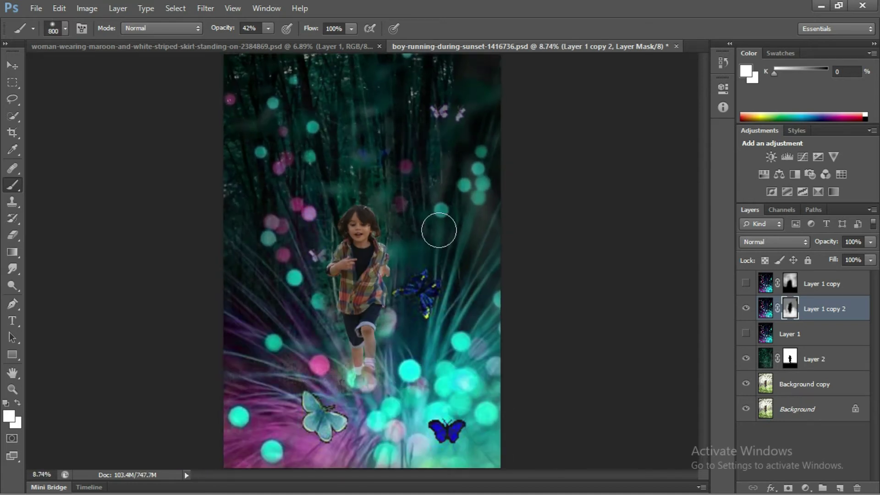
{"action": "key", "text": "bracketleft"}
{"action": "key", "text": "bracketleft"}
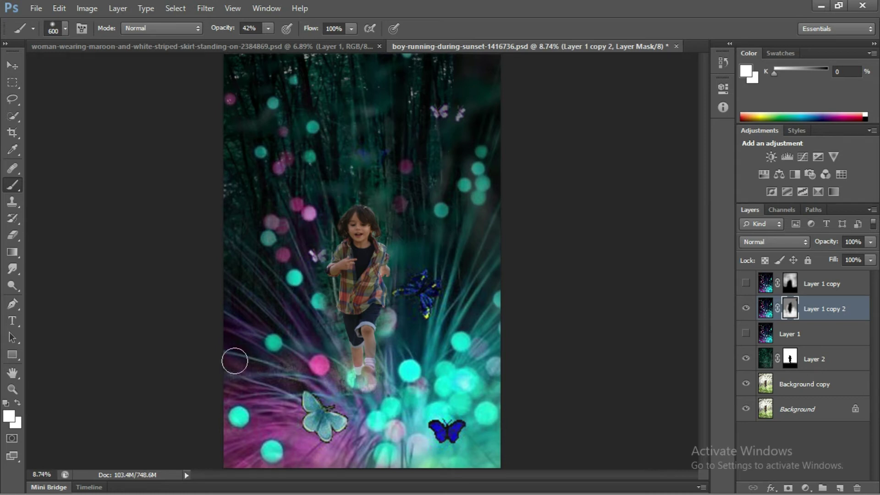
{"action": "key", "text": "bracketright"}
{"action": "scroll", "coordinate": [324, 79], "scroll_direction": "down", "scroll_amount": 1}
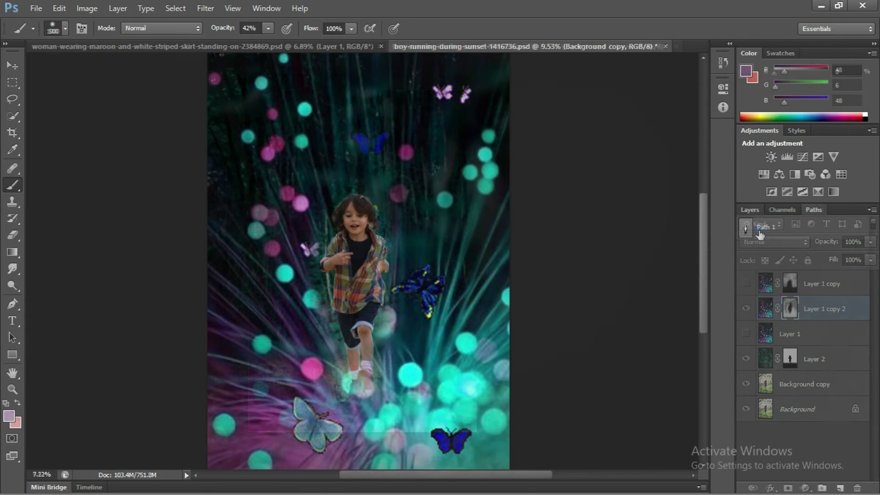
- Load Path 1 around the boy as a selection and invert it to cover his surroundings
{"action": "left_click", "coordinate": [814, 210]}
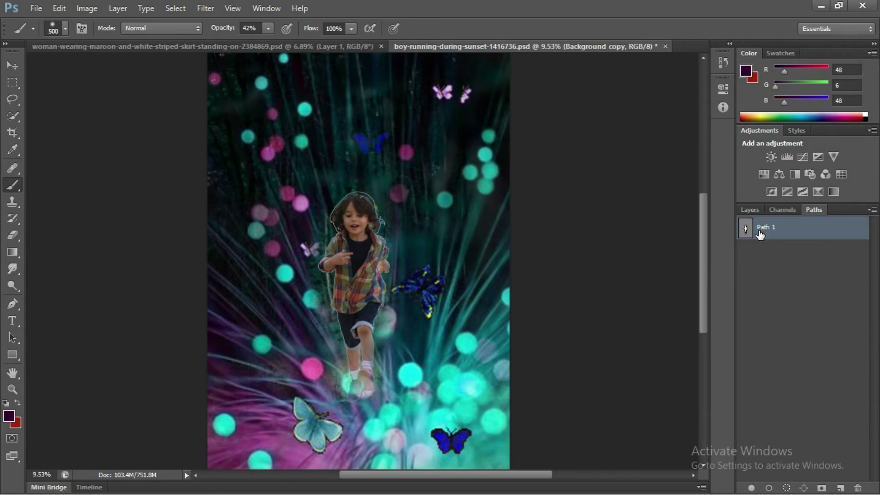
{"action": "left_click", "coordinate": [760, 235], "text": "ctrl"}
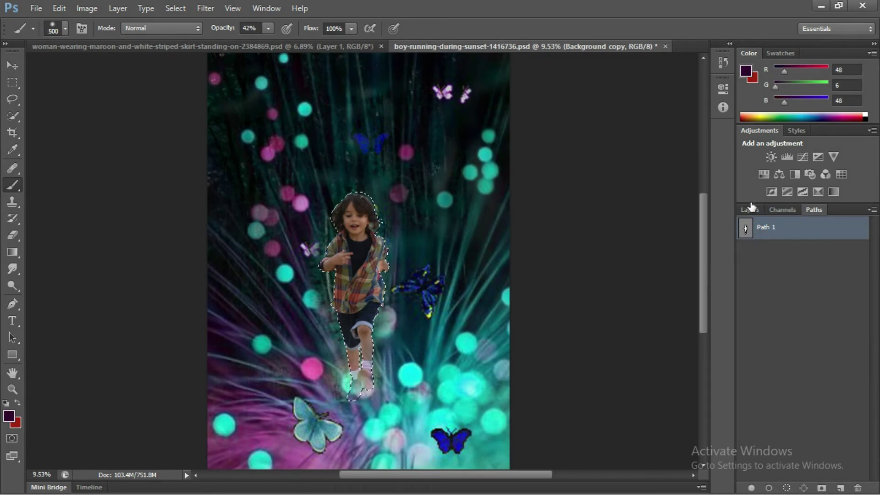
{"action": "left_click", "coordinate": [752, 209]}
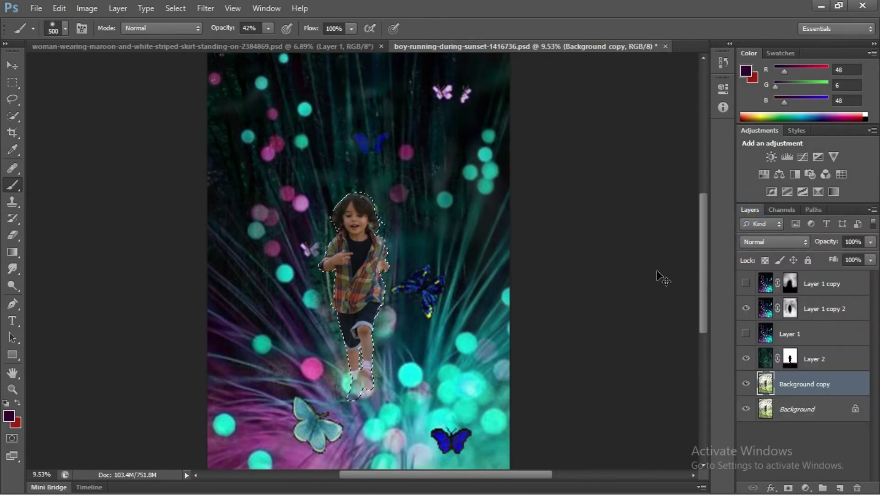
{"action": "key", "text": "ctrl+shift+i"}
- Make the Layer 1 copy 2 mask active and feather the inverted selection
{"action": "left_click", "coordinate": [803, 314]}
{"action": "left_click", "coordinate": [792, 311]}
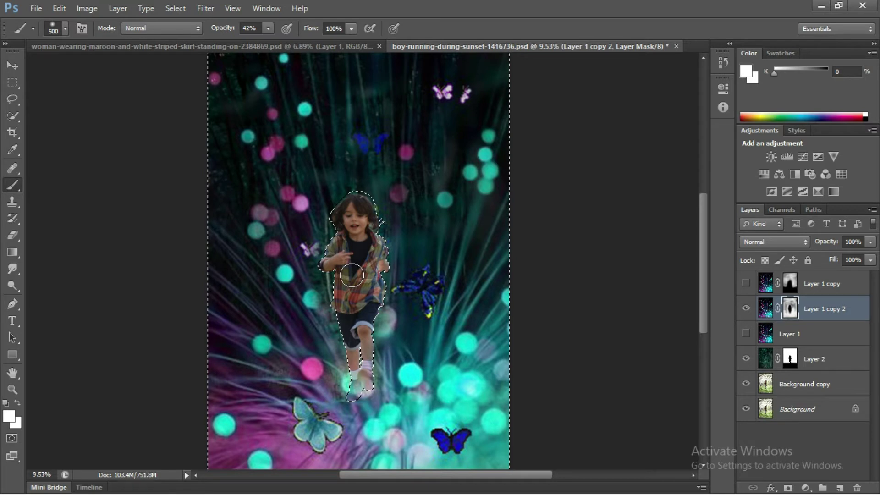
{"action": "key", "text": "shift+F6"}
{"action": "left_click", "coordinate": [531, 141]}
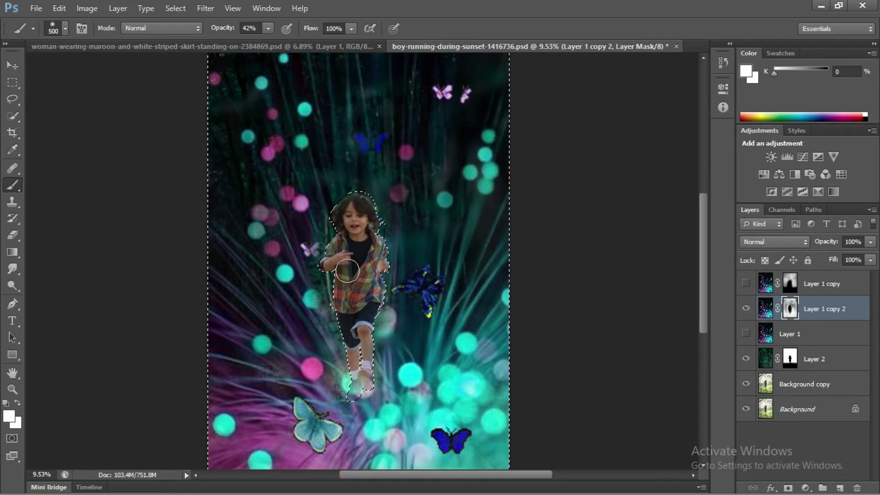
- Strengthen the wallpaper's lights close around the boy on the Layer 1 copy 2 mask, enlarging the white brush to 900 px, and deselect
{"action": "key", "text": "bracketright"}
{"action": "key", "text": "bracketright"}
{"action": "key", "text": "bracketright"}
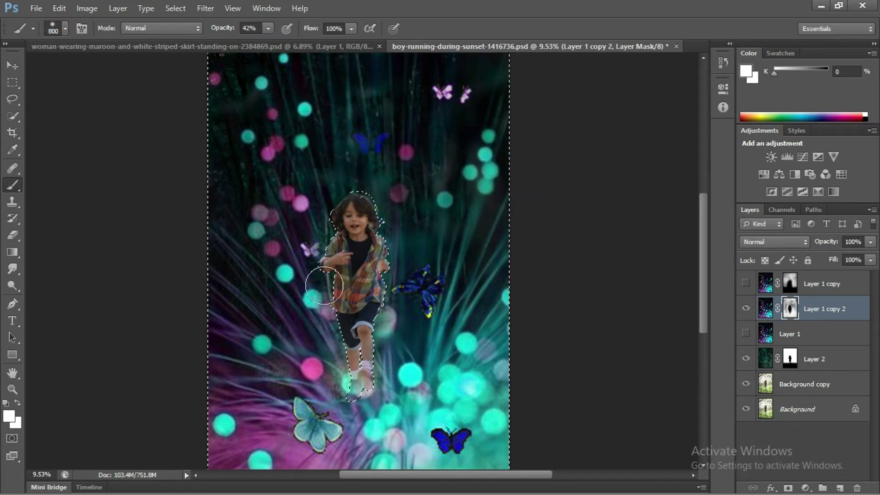
{"action": "left_click", "coordinate": [396, 268]}
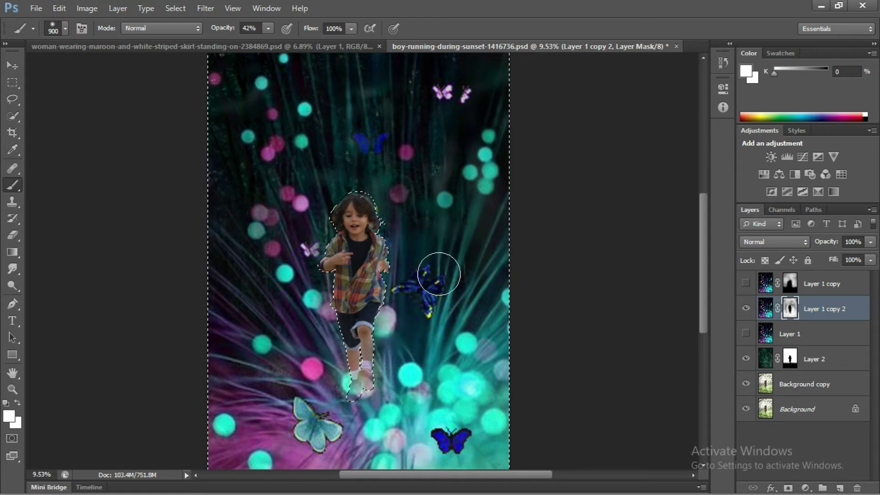
{"action": "left_click", "coordinate": [328, 186]}
{"action": "scroll", "coordinate": [294, 257], "scroll_direction": "down", "scroll_amount": 1}
{"action": "key", "text": "ctrl+d"}
{"action": "scroll", "coordinate": [427, 288], "scroll_direction": "up", "scroll_amount": 2}
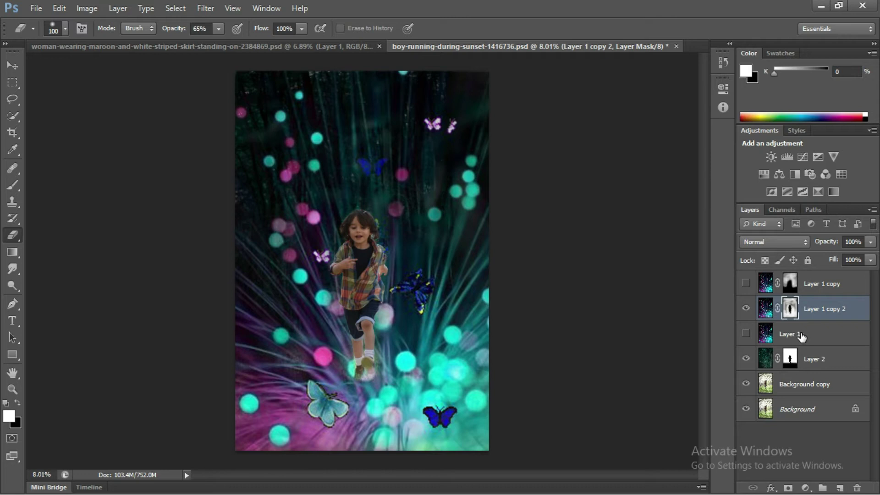
- Compare the image with Layer 1 shown and hidden, and merge Layer 1 with Layer 1 copy 2
{"action": "left_click", "coordinate": [746, 335]}
{"action": "left_click", "coordinate": [747, 334]}
{"action": "left_click", "coordinate": [746, 334]}
{"action": "left_click", "coordinate": [746, 334]}
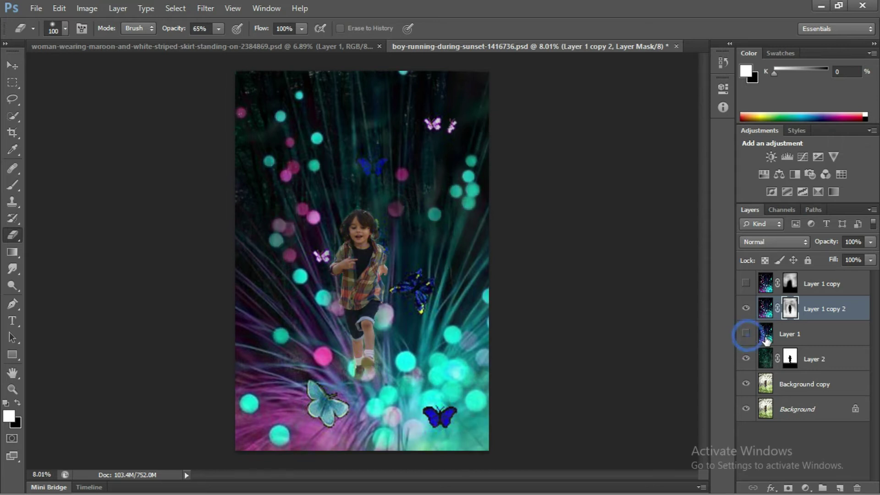
{"action": "left_click", "coordinate": [800, 335], "text": "ctrl"}
{"action": "key", "text": "ctrl+e"}
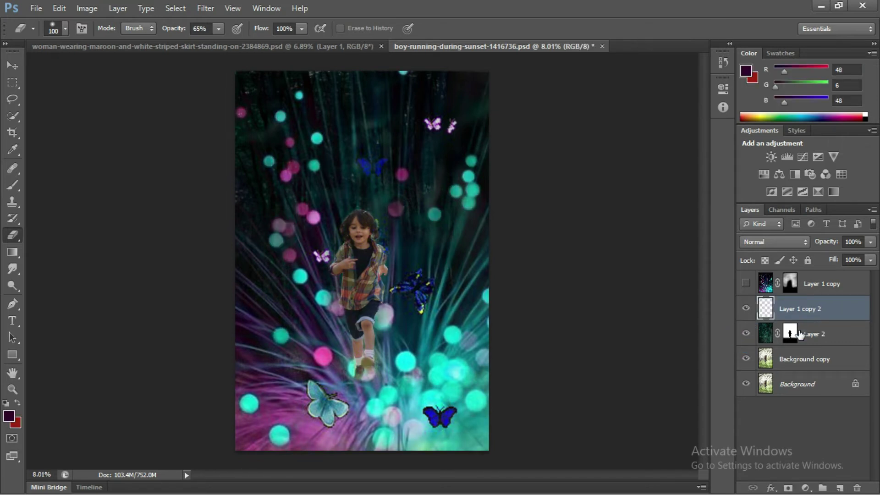
- Start a Photo Filter adjustment on the merged Layer 1 copy 2 and have it use a custom color
{"action": "left_click", "coordinate": [87, 9]}
{"action": "mouse_move", "coordinate": [103, 44]}
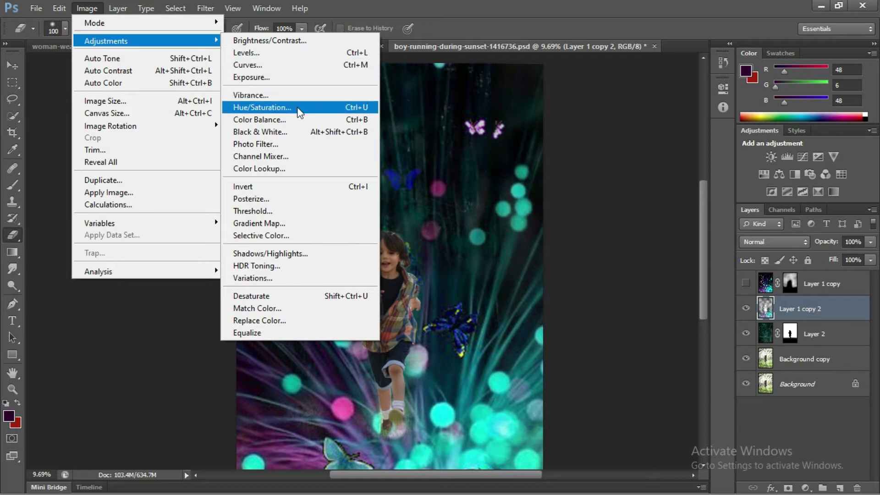
{"action": "left_click", "coordinate": [295, 144]}
{"action": "left_click_drag", "start_coordinate": [471, 113], "coordinate": [681, 80]}
{"action": "left_click", "coordinate": [543, 142]}
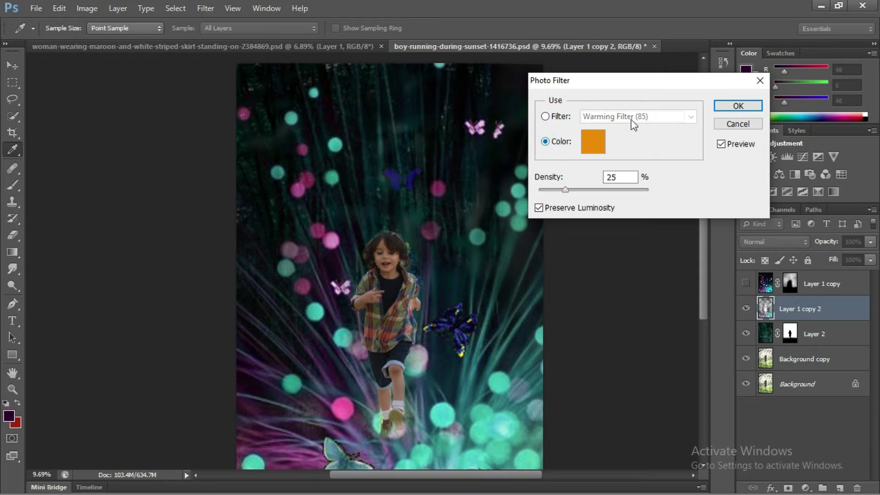
- Try blue shades for the Photo Filter color, settle on black (000000), and apply the filter at 25% density
{"action": "left_click", "coordinate": [591, 145]}
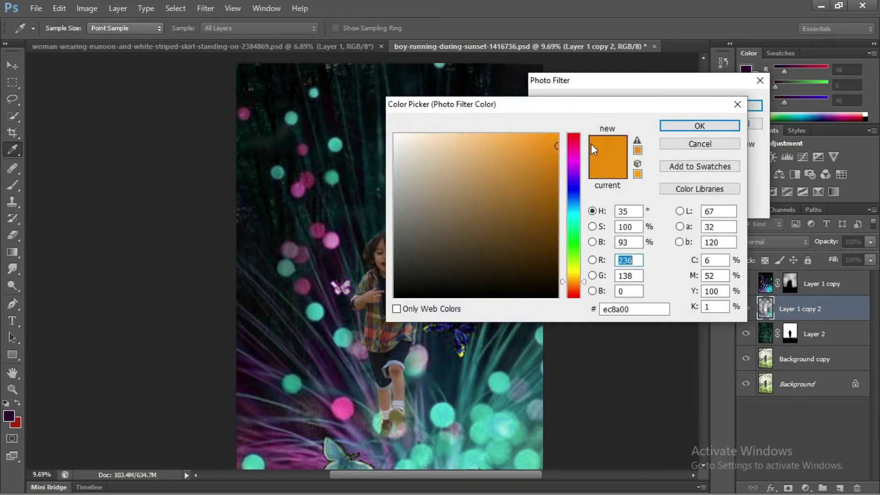
{"action": "left_click_drag", "start_coordinate": [562, 107], "coordinate": [666, 90]}
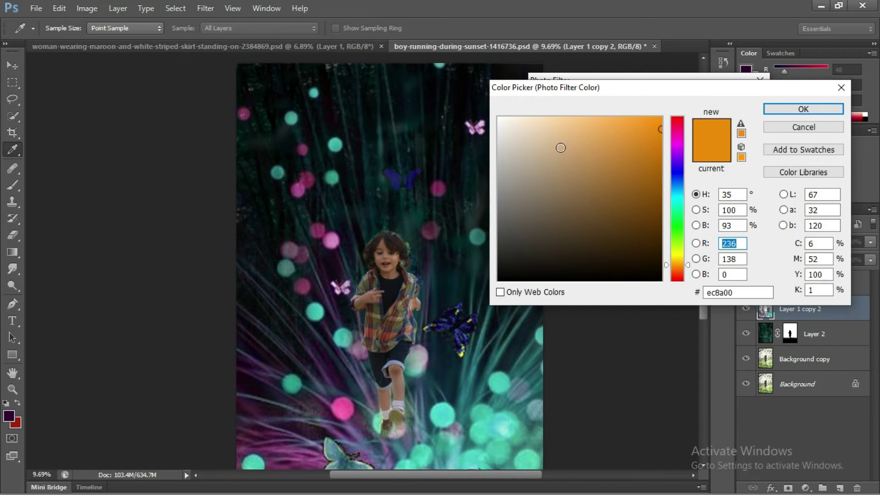
{"action": "left_click", "coordinate": [677, 174]}
{"action": "left_click", "coordinate": [632, 182]}
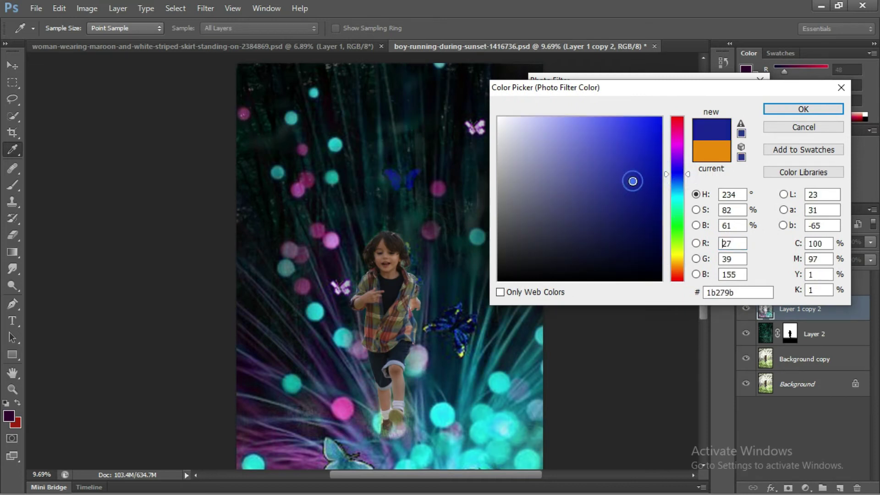
{"action": "left_click", "coordinate": [630, 153]}
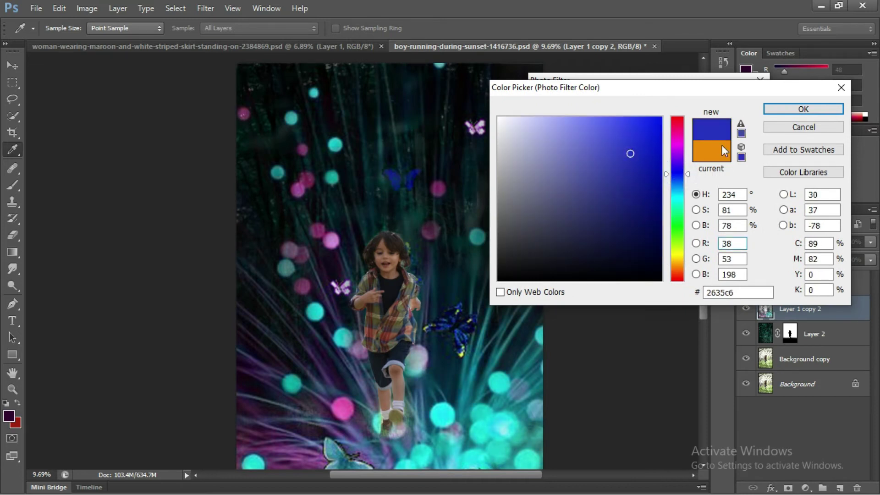
{"action": "left_click", "coordinate": [640, 255]}
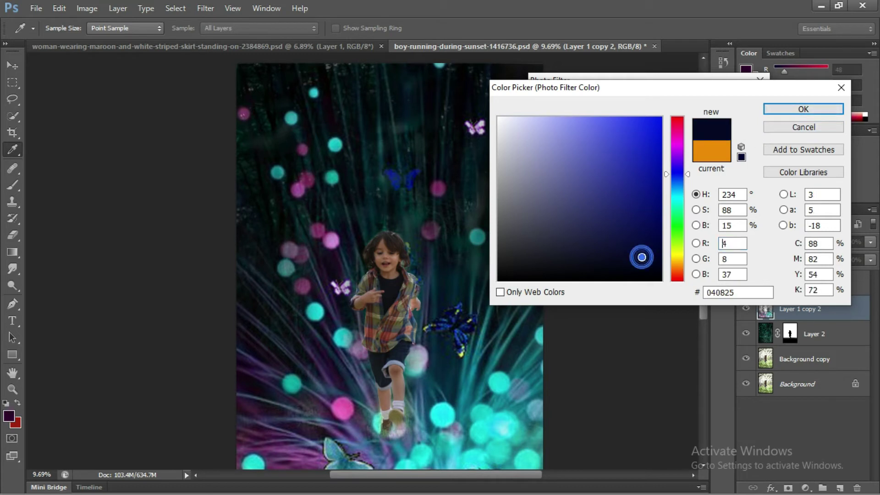
{"action": "left_click", "coordinate": [605, 270]}
{"action": "left_click_drag", "start_coordinate": [604, 270], "coordinate": [640, 282]}
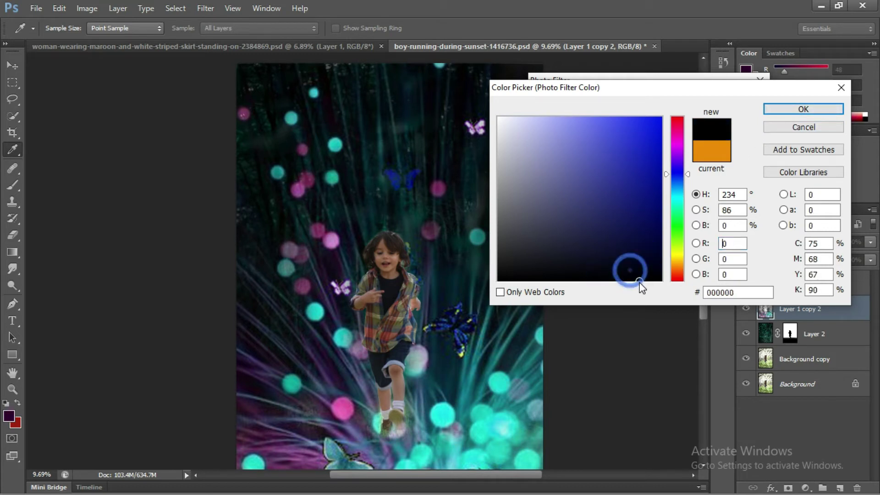
{"action": "left_click", "coordinate": [780, 110]}
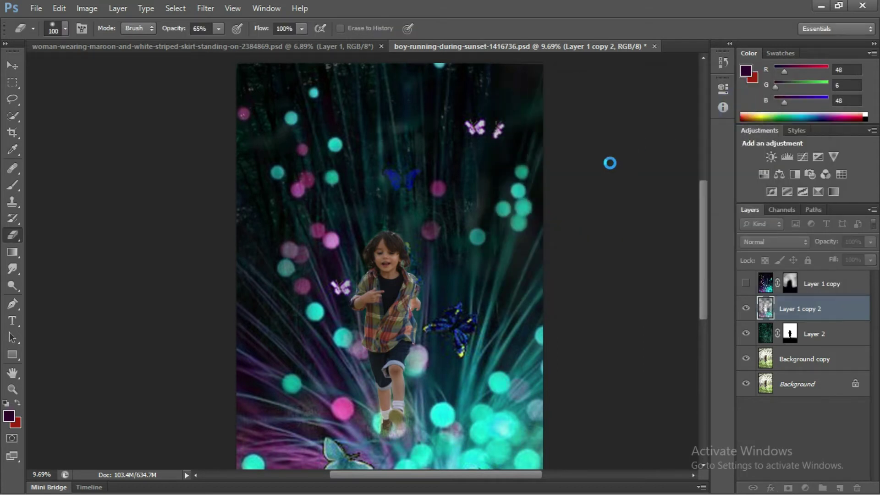
{"action": "scroll", "coordinate": [592, 187], "scroll_direction": "down", "scroll_amount": 2}
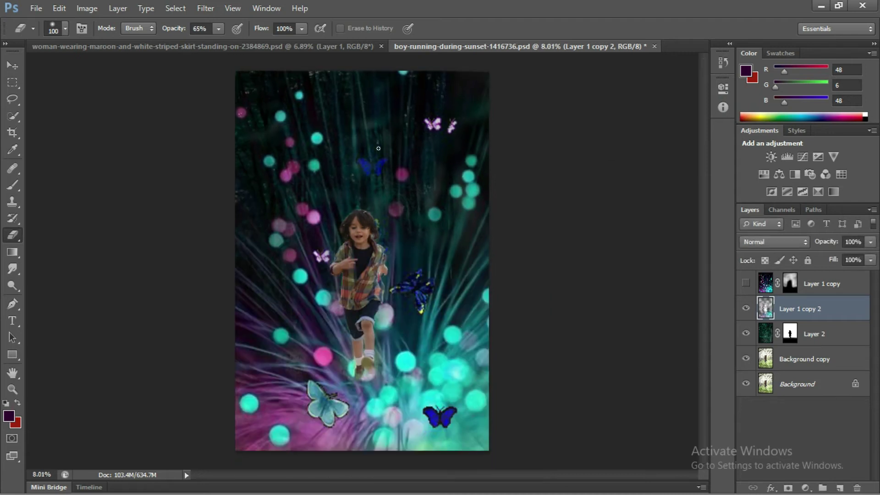
- Apply a Color Balance to the midtones of Layer 1 copy 2 with color levels -63, -12 and +41
{"action": "left_click", "coordinate": [94, 9]}
{"action": "left_click", "coordinate": [120, 42]}
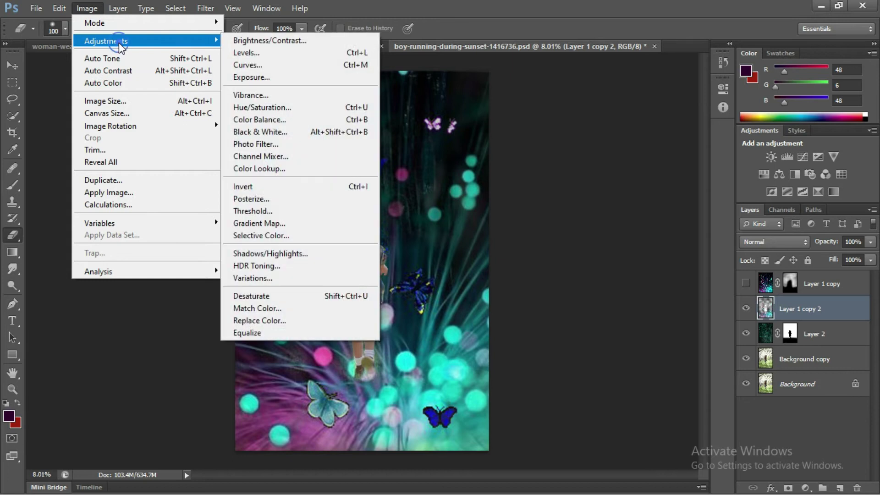
{"action": "left_click", "coordinate": [332, 119]}
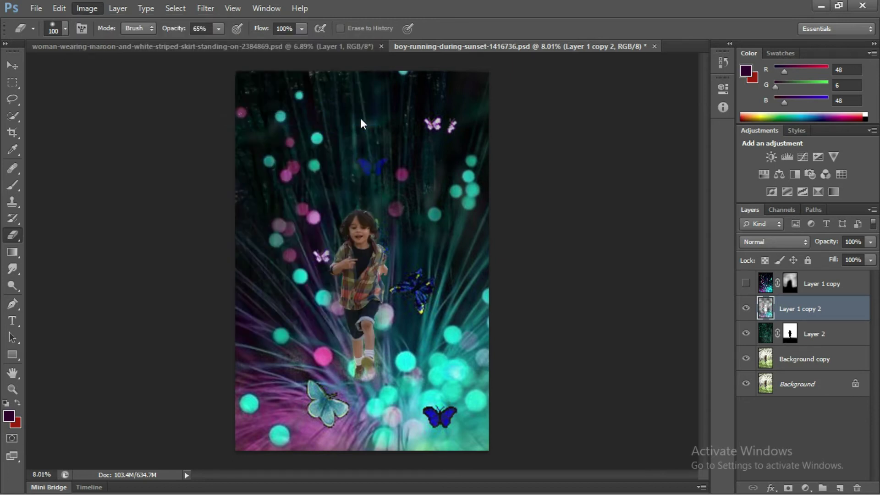
{"action": "left_click_drag", "start_coordinate": [471, 115], "coordinate": [670, 99]}
{"action": "left_click_drag", "start_coordinate": [604, 152], "coordinate": [581, 152]}
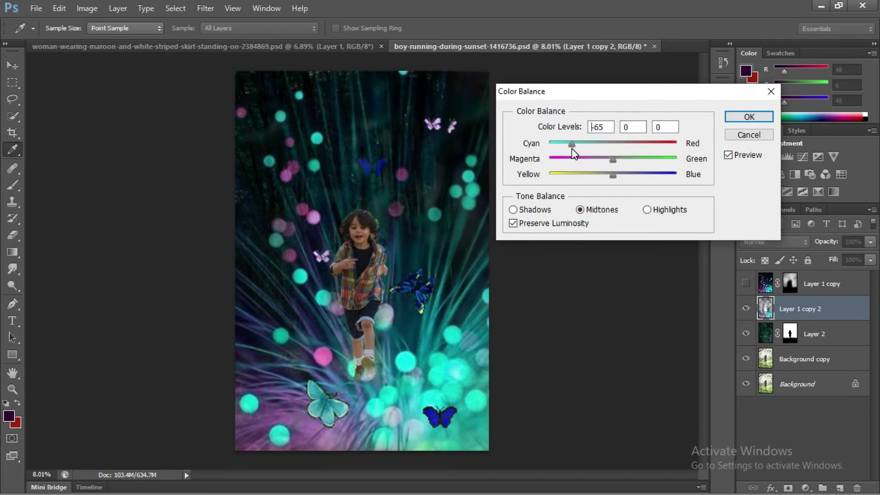
{"action": "left_click", "coordinate": [573, 148]}
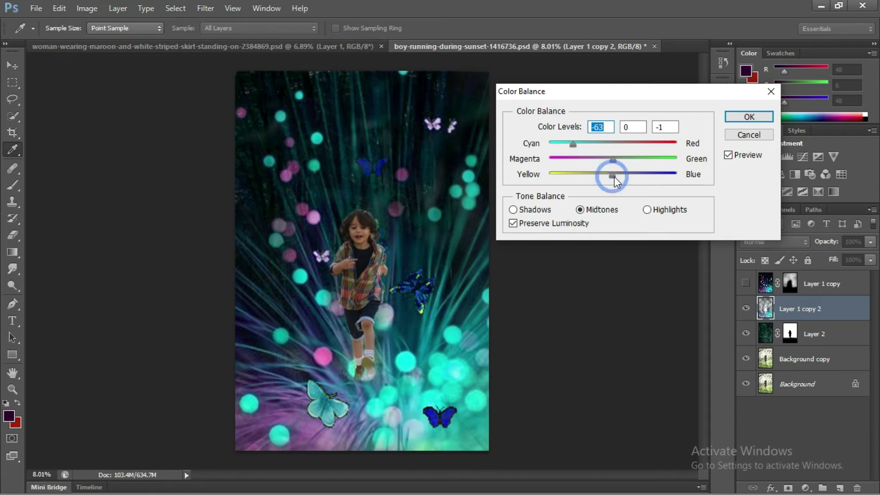
{"action": "left_click", "coordinate": [639, 175]}
{"action": "left_click_drag", "start_coordinate": [612, 159], "coordinate": [606, 161]}
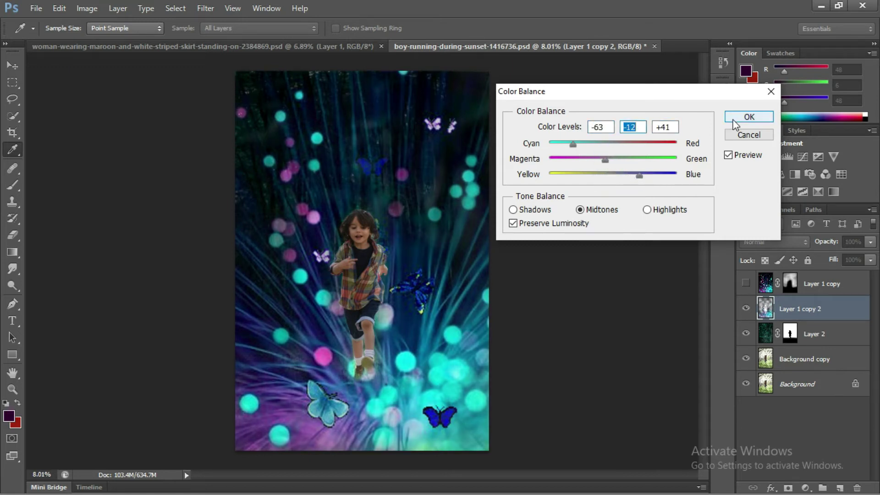
{"action": "left_click", "coordinate": [752, 118]}
{"action": "key", "text": "e"}
- Adjust Layer 1 copy 2 with Brightness/Contrast, setting brightness to -48 and contrast to 32
{"action": "left_click", "coordinate": [82, 9]}
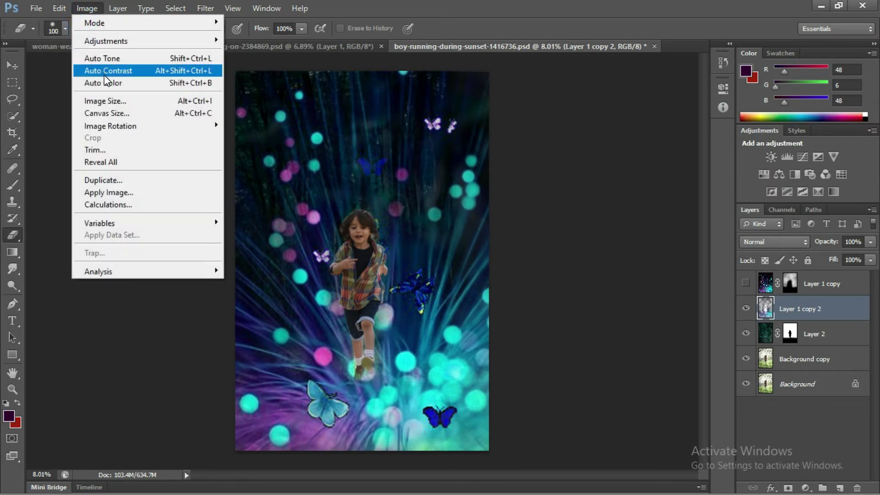
{"action": "mouse_move", "coordinate": [201, 47]}
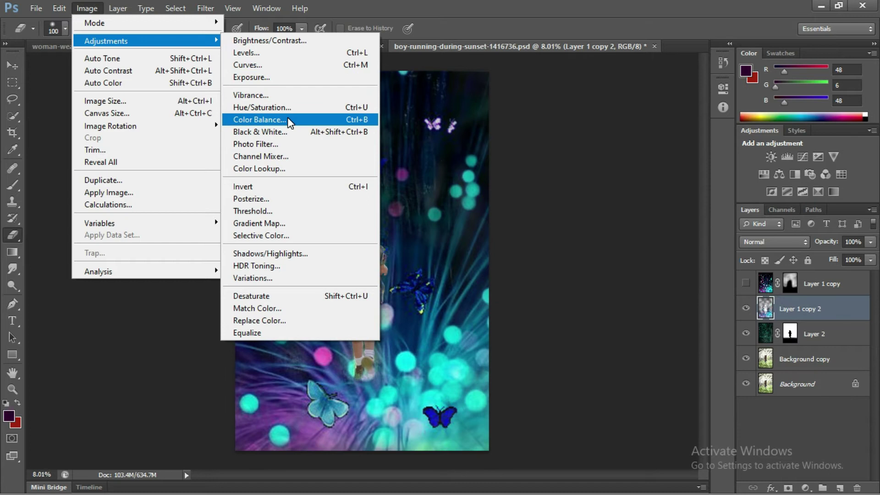
{"action": "left_click", "coordinate": [289, 40]}
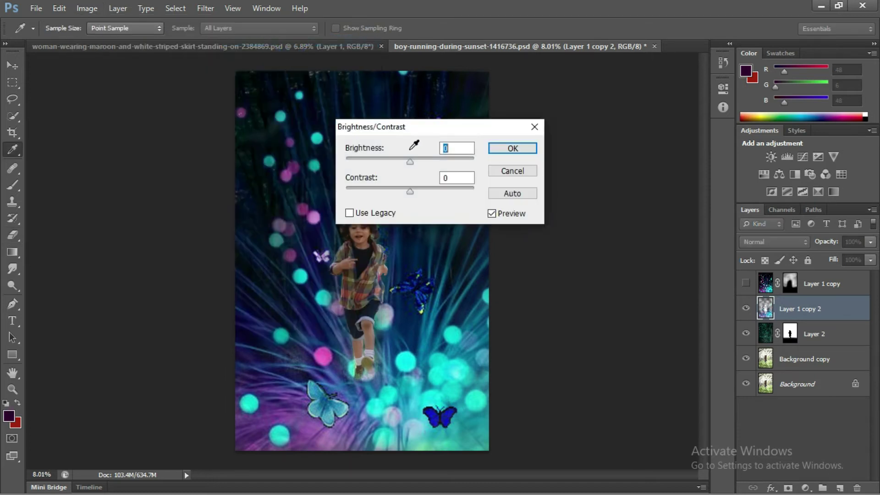
{"action": "left_click_drag", "start_coordinate": [428, 127], "coordinate": [571, 124]}
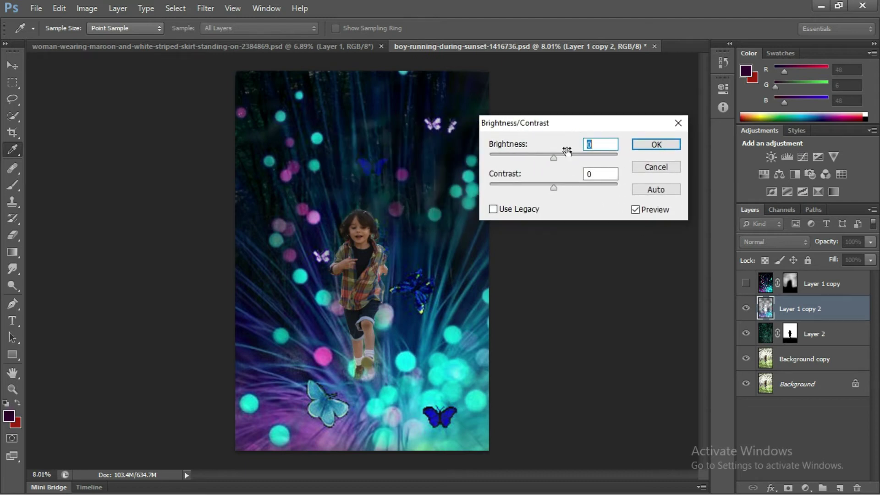
{"action": "left_click_drag", "start_coordinate": [553, 158], "coordinate": [569, 188]}
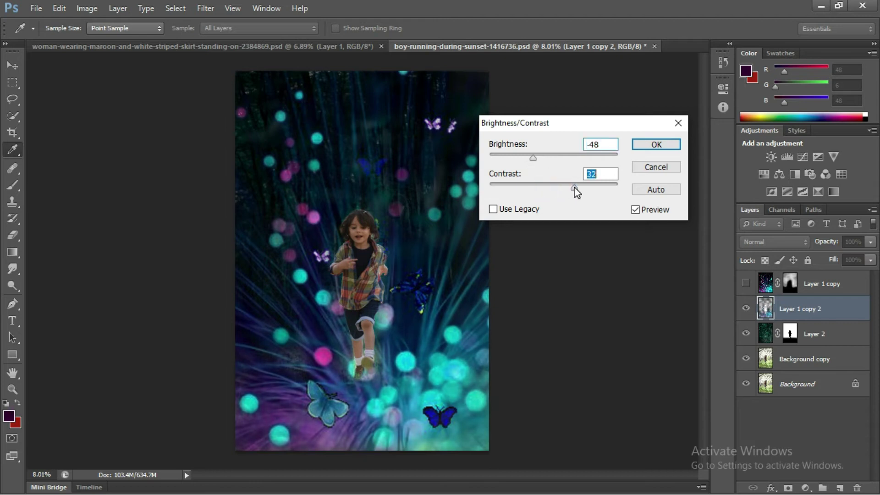
{"action": "left_click", "coordinate": [663, 144]}
{"action": "key", "text": "e"}
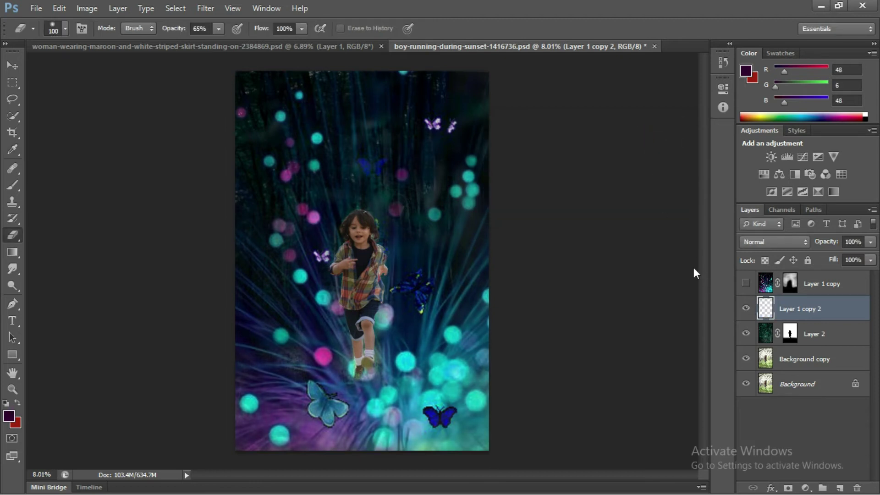
- Load the Layer 2 mask as a selection, invert it to include the boy, and make Background copy active
{"action": "left_click", "coordinate": [789, 337], "text": "ctrl"}
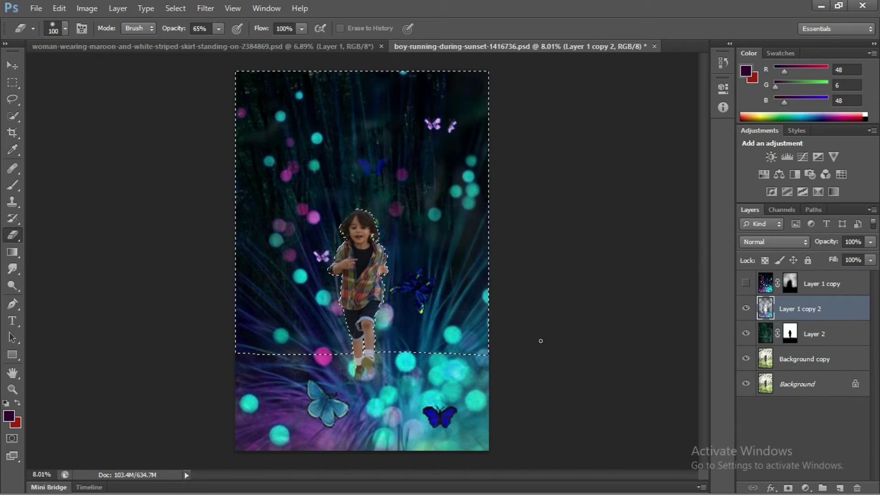
{"action": "key", "text": "ctrl+shift+i"}
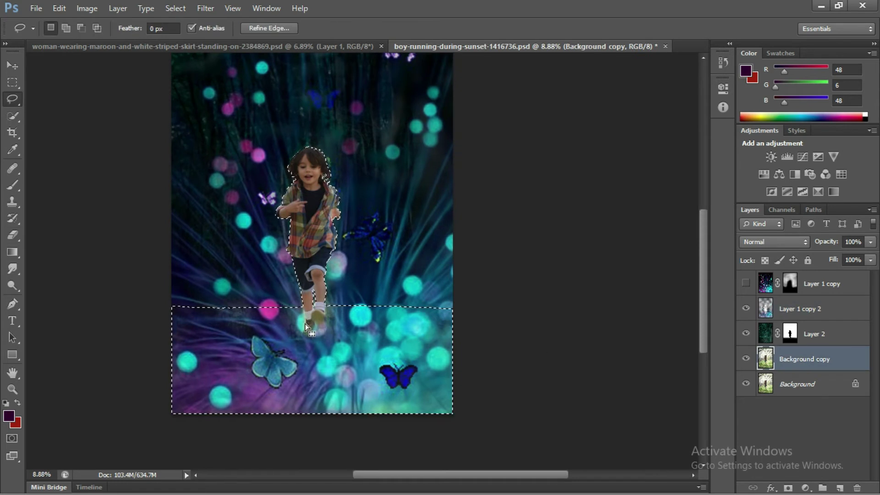
- Trace a Pen tool path around the boy's shoes, from one ankle under the soles to the other ankle
{"action": "scroll", "coordinate": [304, 324], "scroll_direction": "up", "scroll_amount": 2}
{"action": "key", "text": "p"}
{"action": "scroll", "coordinate": [305, 324], "scroll_direction": "up", "scroll_amount": 2}
{"action": "left_click", "coordinate": [301, 306]}
{"action": "left_click_drag", "start_coordinate": [306, 328], "coordinate": [320, 372]}
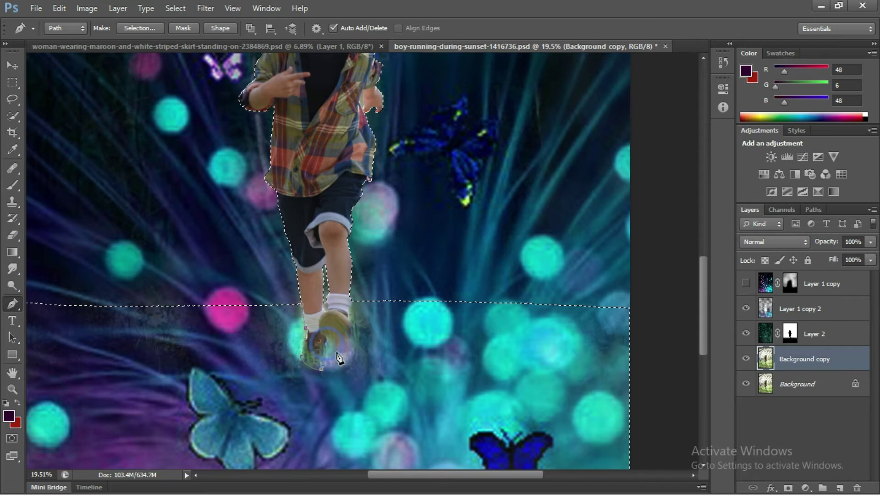
{"action": "left_click", "coordinate": [355, 345]}
{"action": "left_click", "coordinate": [351, 296]}
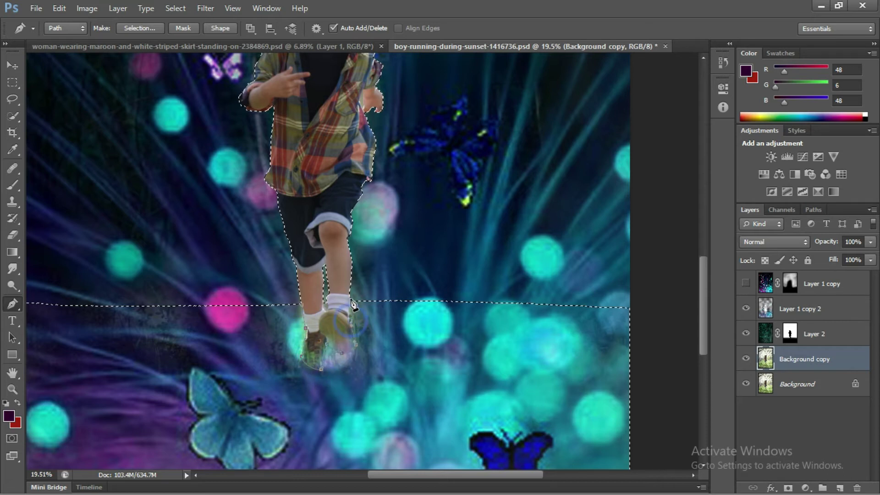
- Continue the path around the lower ground area and subtract it from the selection, leaving only the boy selected
{"action": "scroll", "coordinate": [384, 258], "scroll_direction": "down", "scroll_amount": 4}
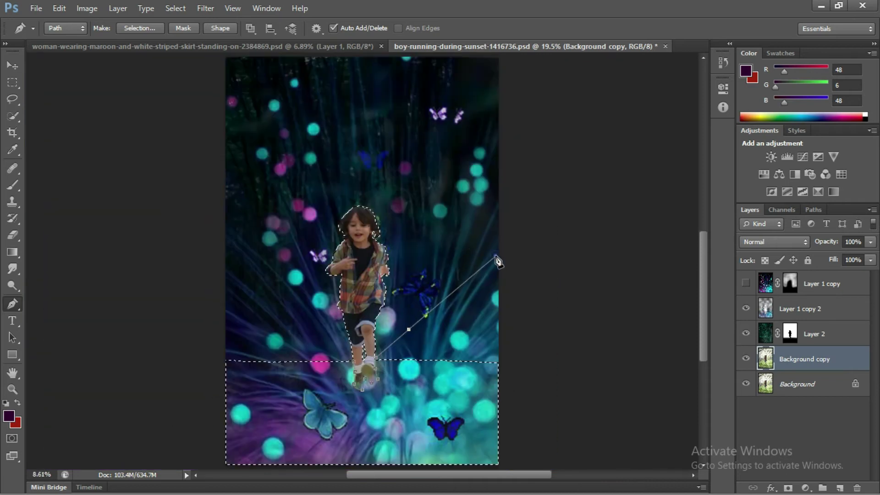
{"action": "left_click", "coordinate": [496, 256]}
{"action": "scroll", "coordinate": [550, 380], "scroll_direction": "down", "scroll_amount": 1}
{"action": "left_click", "coordinate": [543, 410]}
{"action": "left_click_drag", "start_coordinate": [525, 428], "coordinate": [480, 438]}
{"action": "left_click_drag", "start_coordinate": [379, 437], "coordinate": [289, 441]}
{"action": "left_click", "coordinate": [237, 332]}
{"action": "left_click_drag", "start_coordinate": [243, 320], "coordinate": [295, 314]}
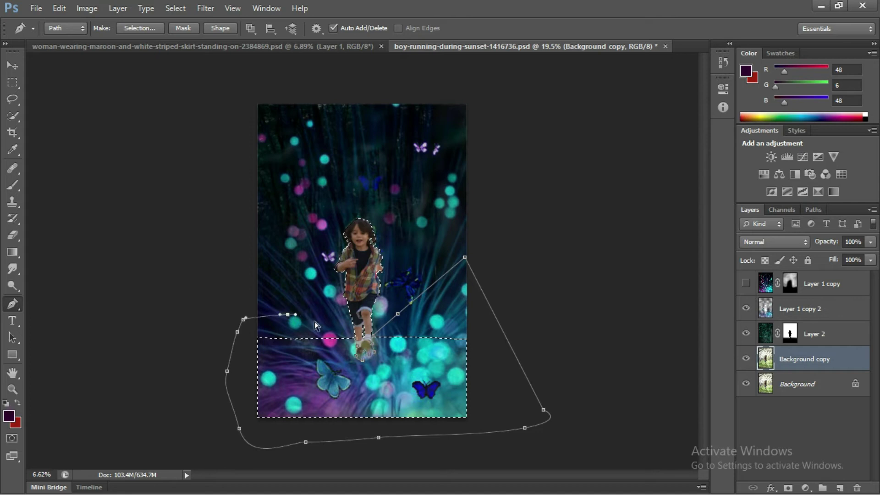
{"action": "key", "text": "ctrl+alt+Return"}
{"action": "scroll", "coordinate": [345, 233], "scroll_direction": "up", "scroll_amount": 2}
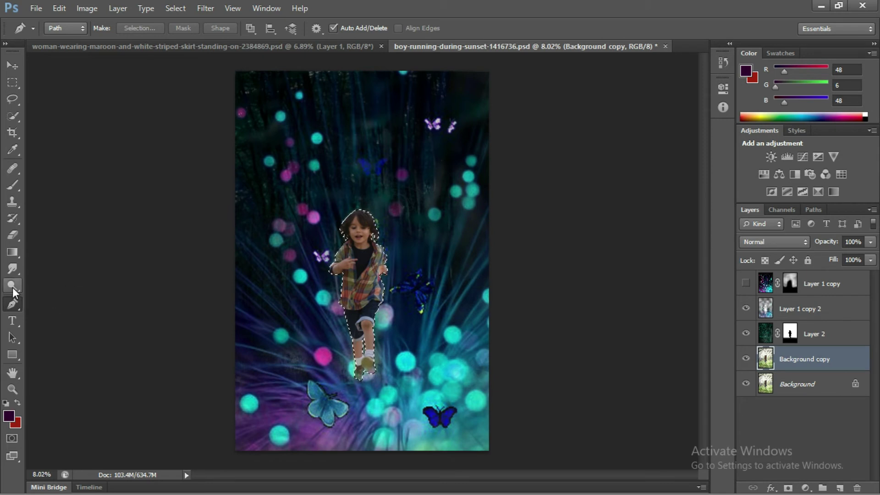
- Feather the boy's selection by 0.5 pixels and switch to the Dodge tool
{"action": "key", "text": "shift+F6"}
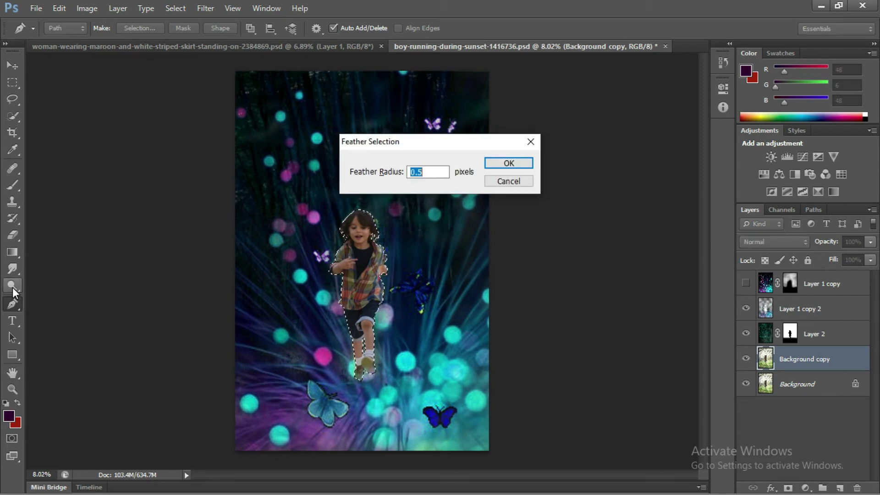
{"action": "key", "text": "Return"}
{"action": "left_click_drag", "start_coordinate": [13, 291], "coordinate": [38, 280]}
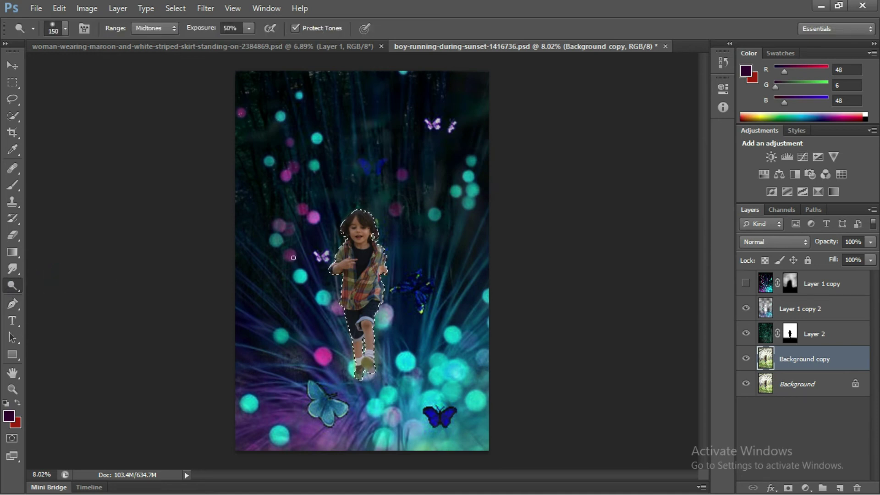
- Enlarge the Dodge tool's brush to 800 pixels for working on the boy
{"action": "key", "text": "bracketright"}
{"action": "key", "text": "bracketright"}
{"action": "key", "text": "bracketright"}
{"action": "key", "text": "bracketright"}
{"action": "key", "text": "bracketright"}
{"action": "key", "text": "bracketright"}
{"action": "key", "text": "bracketright"}
{"action": "scroll", "coordinate": [357, 236], "scroll_direction": "up", "scroll_amount": 3}
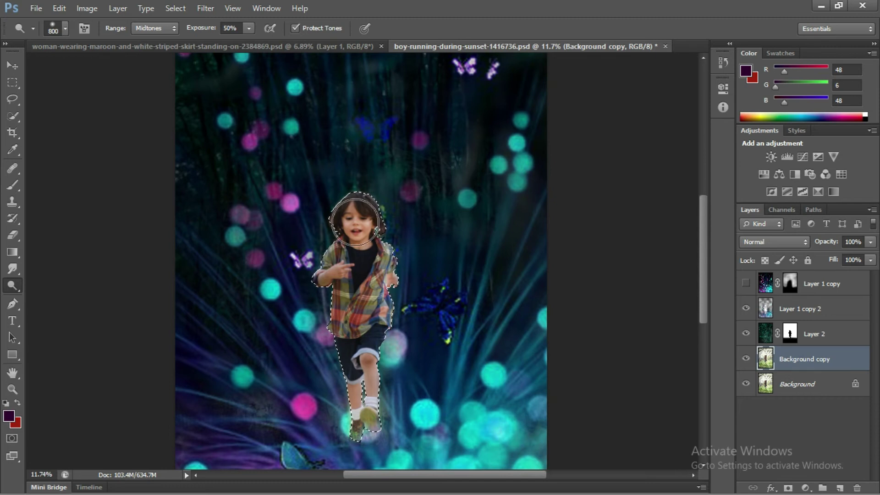
- Raise the contrast of the selected boy to 22 with a Brightness/Contrast adjustment
{"action": "left_click", "coordinate": [94, 7]}
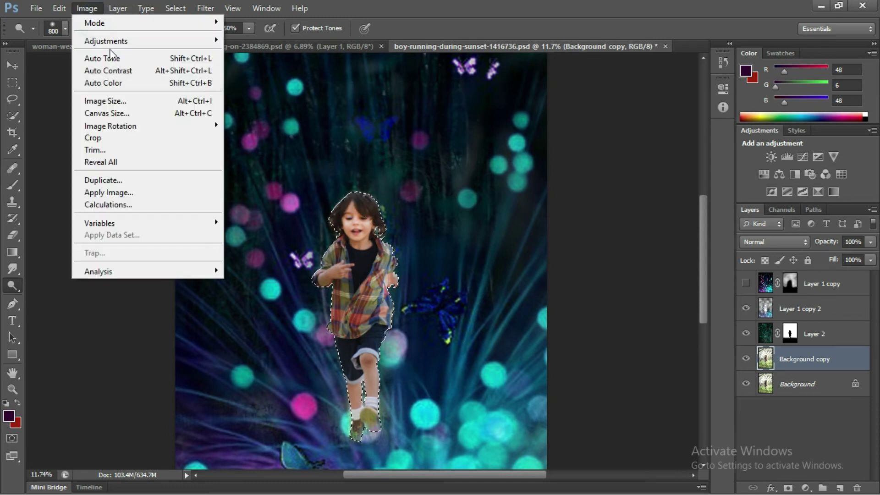
{"action": "left_click", "coordinate": [139, 59]}
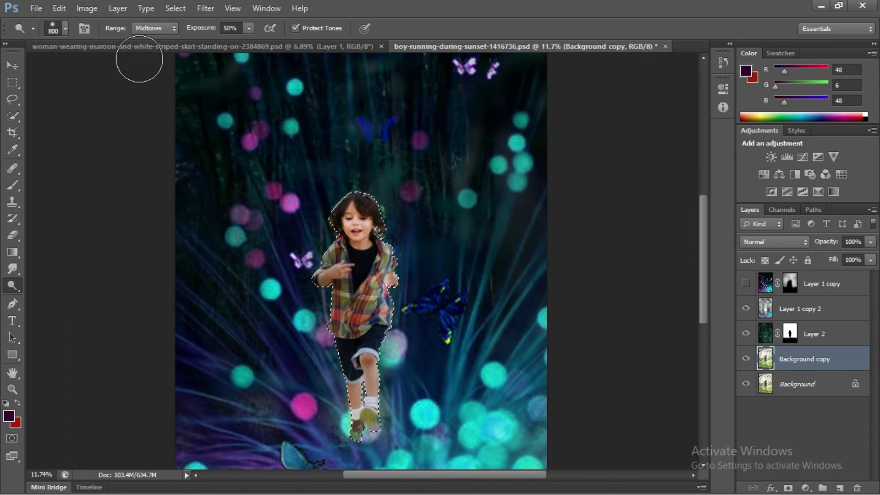
{"action": "left_click", "coordinate": [99, 7]}
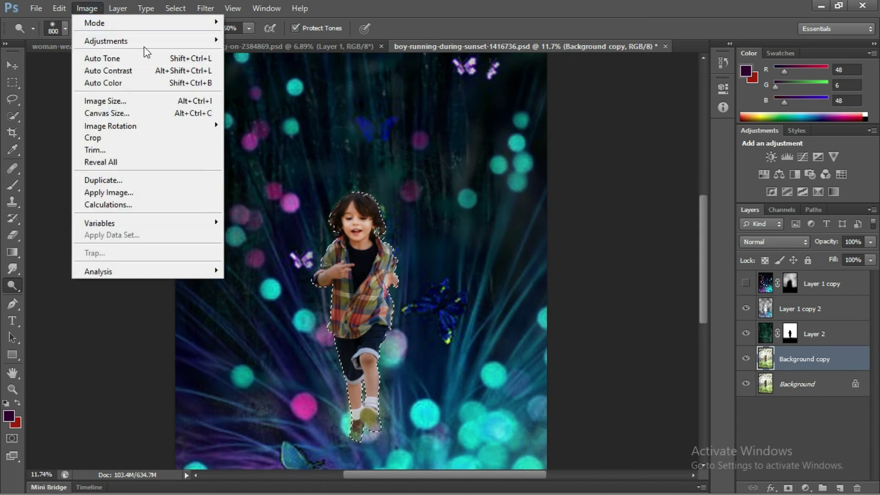
{"action": "mouse_move", "coordinate": [210, 40]}
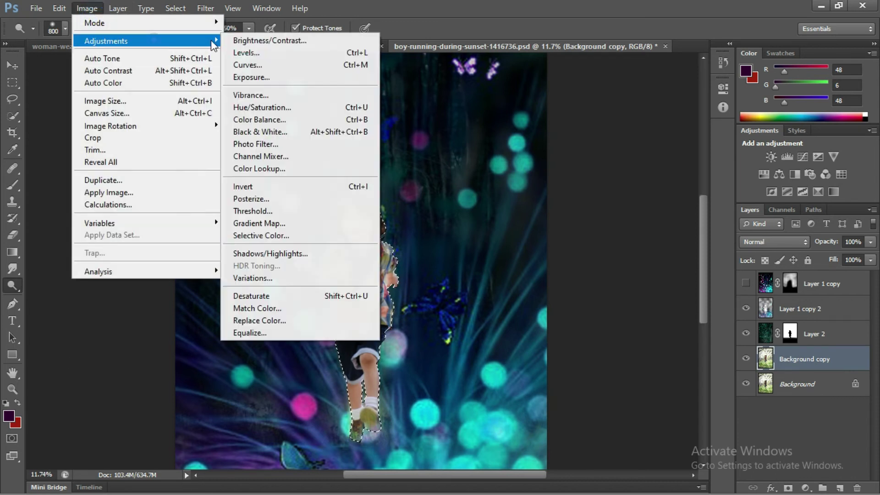
{"action": "left_click", "coordinate": [269, 41]}
{"action": "left_click_drag", "start_coordinate": [554, 188], "coordinate": [575, 192]}
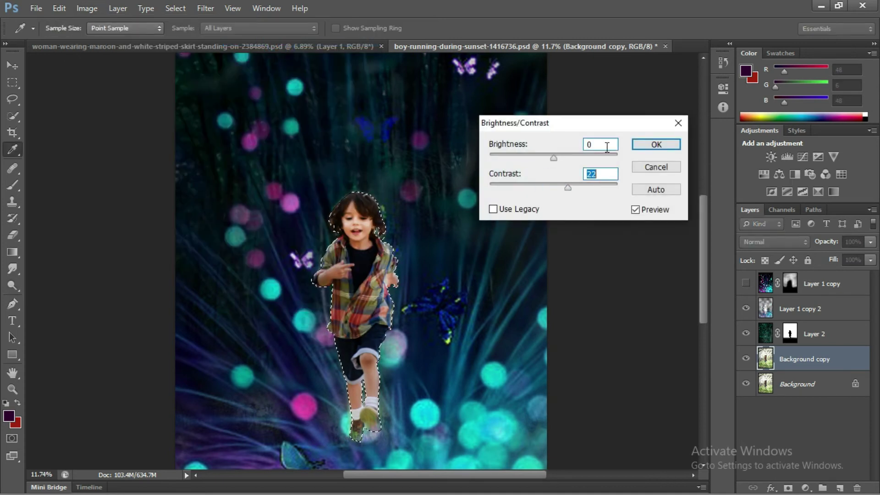
{"action": "left_click", "coordinate": [656, 144]}
{"action": "key", "text": "o"}
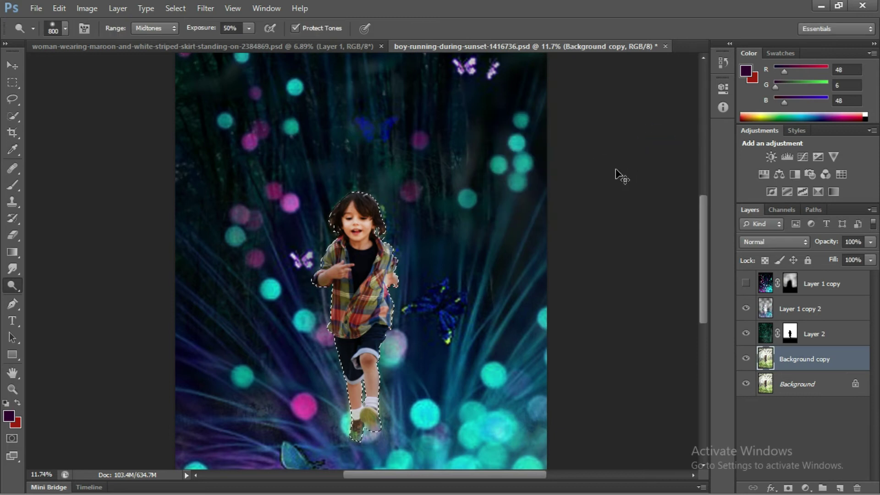
- Desaturate the yellows on the selected boy to a saturation of -72 with Hue/Saturation
{"action": "key", "text": "ctrl+u"}
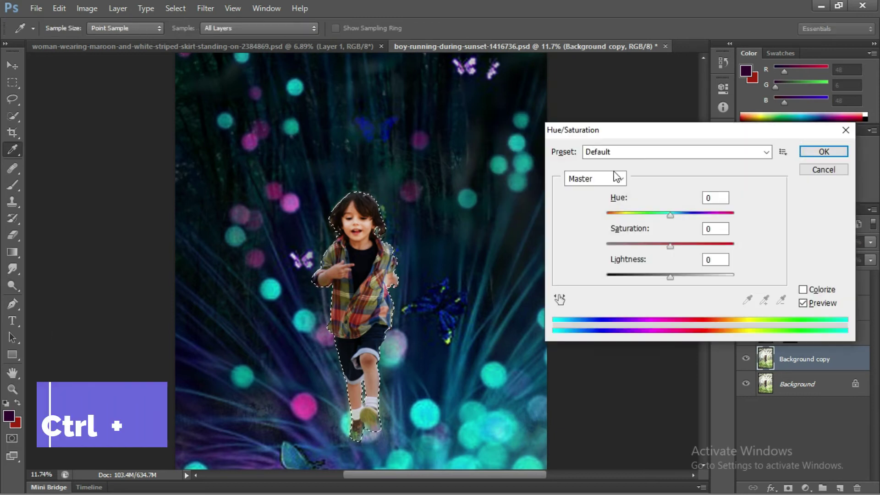
{"action": "left_click", "coordinate": [605, 180]}
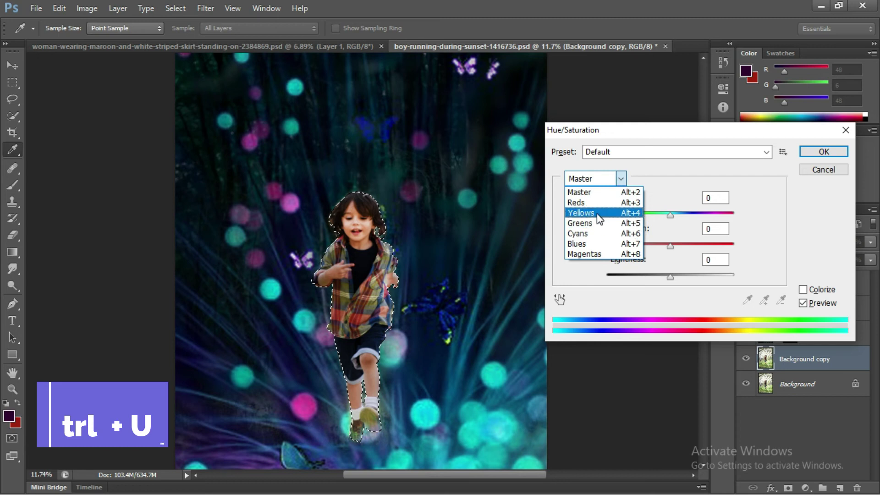
{"action": "left_click", "coordinate": [585, 220]}
{"action": "left_click_drag", "start_coordinate": [670, 246], "coordinate": [628, 261]}
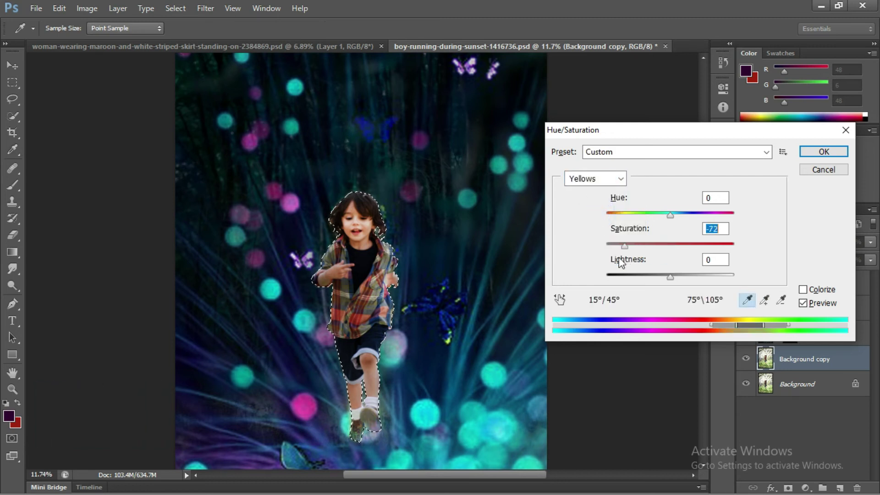
{"action": "left_click", "coordinate": [824, 153]}
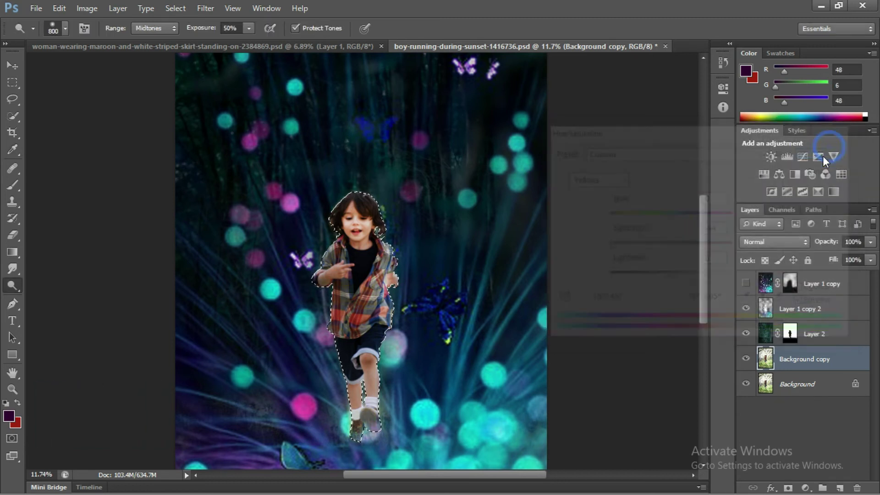
- Apply a Zoom Radial Blur to Layer 1 copy 3 with amount 45, Good quality and the blur center lowered toward the boy's feet
{"action": "scroll", "coordinate": [561, 182], "scroll_direction": "down", "scroll_amount": 1}
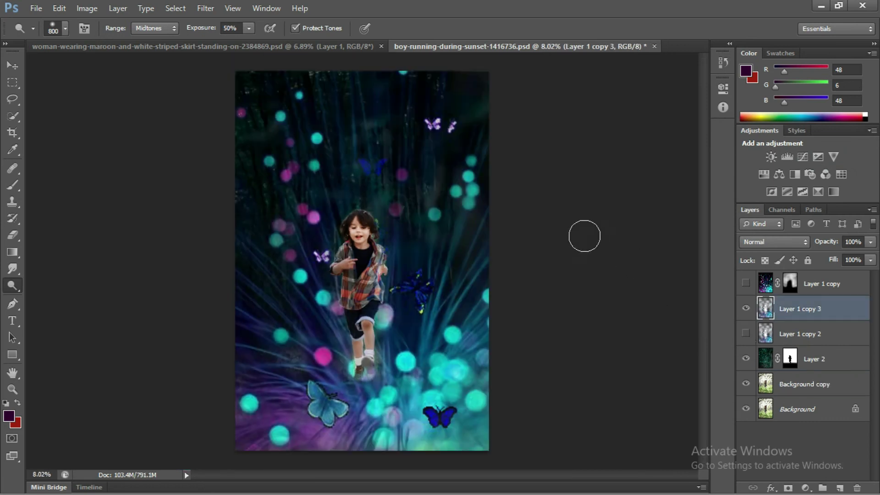
{"action": "left_click", "coordinate": [205, 9]}
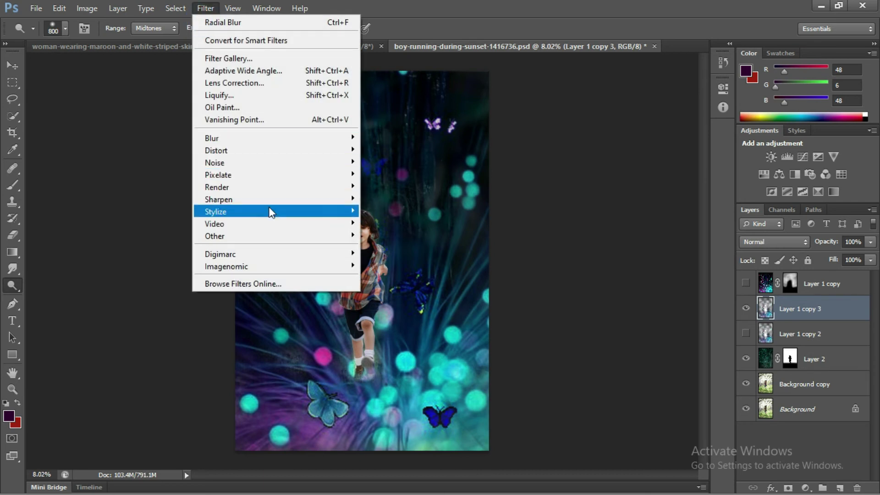
{"action": "mouse_move", "coordinate": [284, 137]}
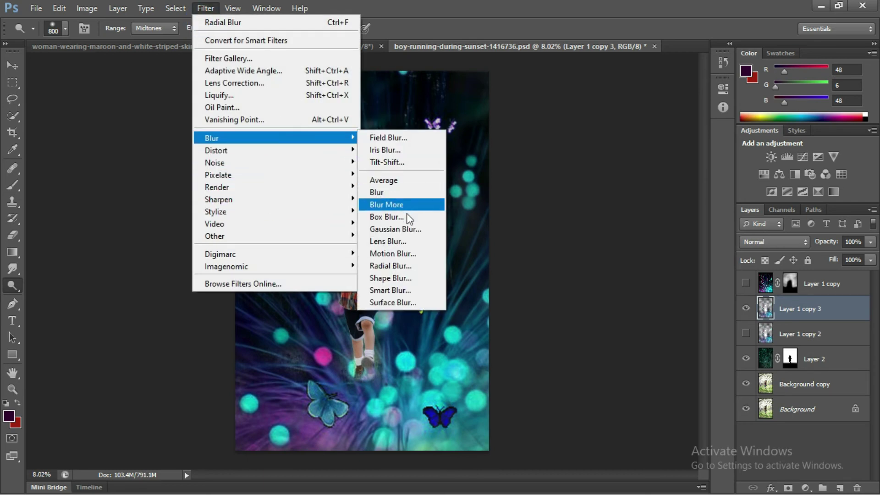
{"action": "left_click", "coordinate": [413, 266]}
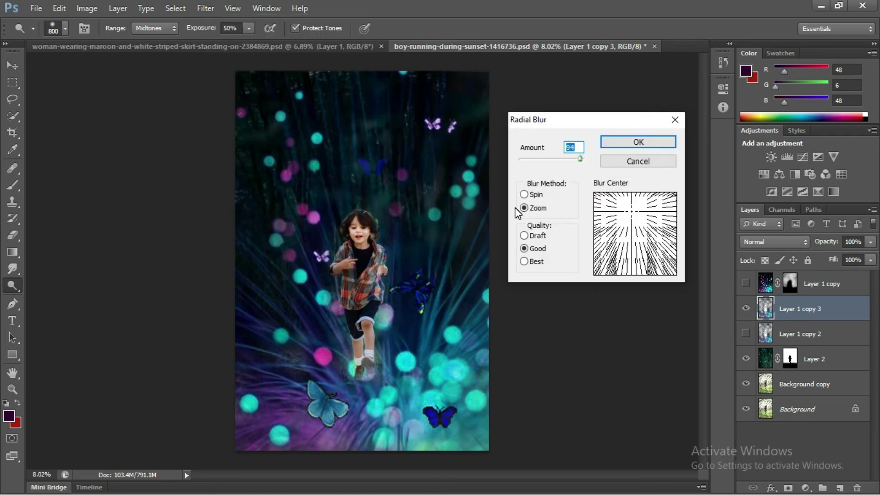
{"action": "left_click_drag", "start_coordinate": [557, 159], "coordinate": [555, 159]}
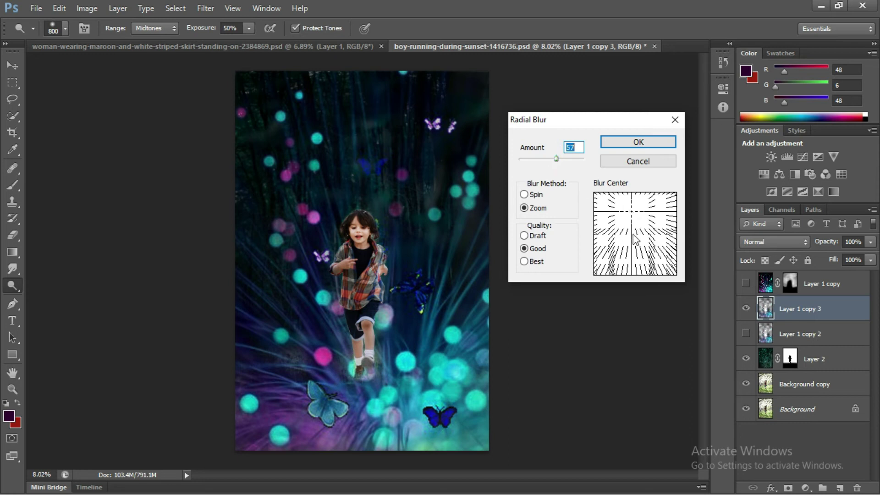
{"action": "left_click_drag", "start_coordinate": [632, 248], "coordinate": [632, 260]}
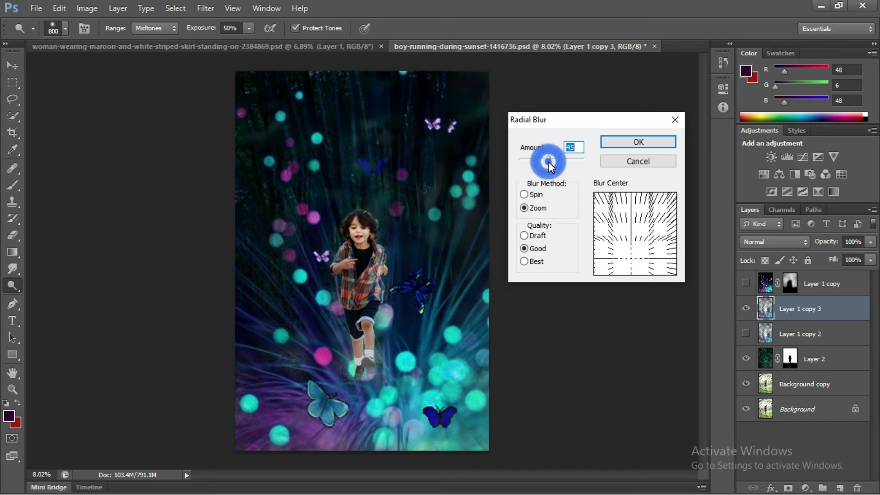
{"action": "left_click", "coordinate": [637, 143]}
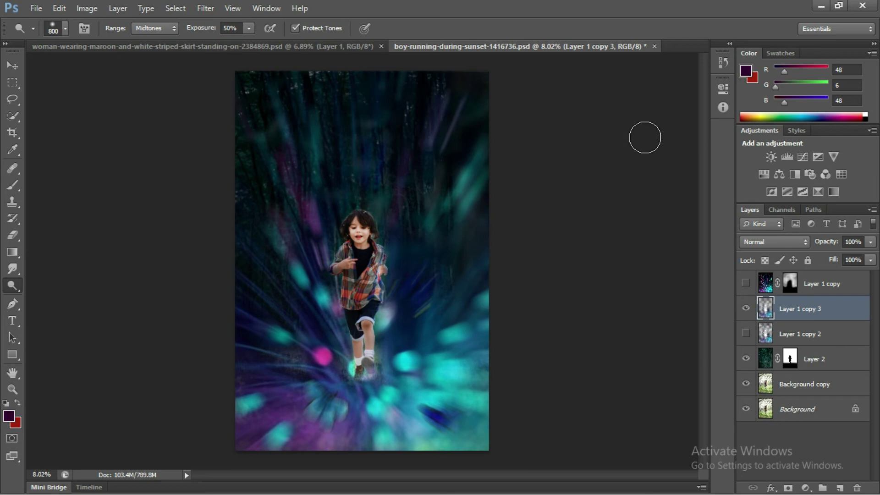
- Compare the composite with and without the radially blurred Layer 1 copy 3
{"action": "scroll", "coordinate": [643, 143], "scroll_direction": "up", "scroll_amount": 2}
{"action": "scroll", "coordinate": [642, 144], "scroll_direction": "down", "scroll_amount": 2}
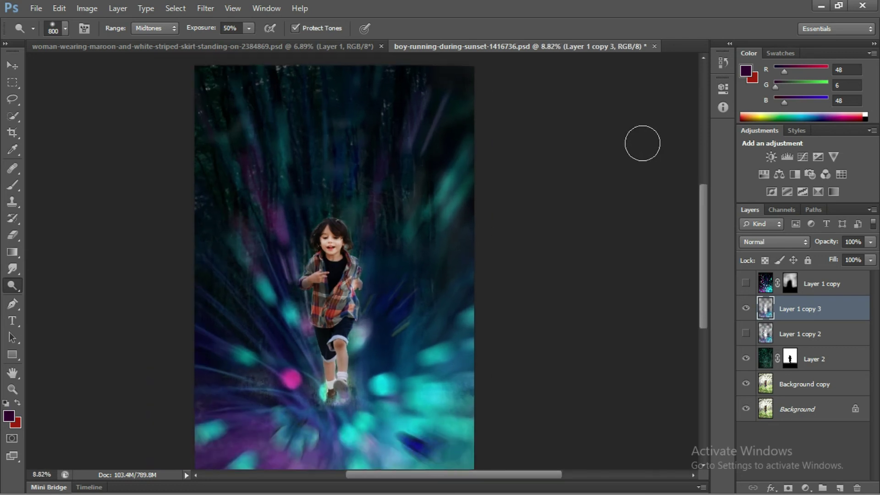
{"action": "left_click", "coordinate": [746, 309]}
{"action": "left_click", "coordinate": [745, 309]}
{"action": "left_click", "coordinate": [746, 309]}
{"action": "left_click", "coordinate": [745, 309]}
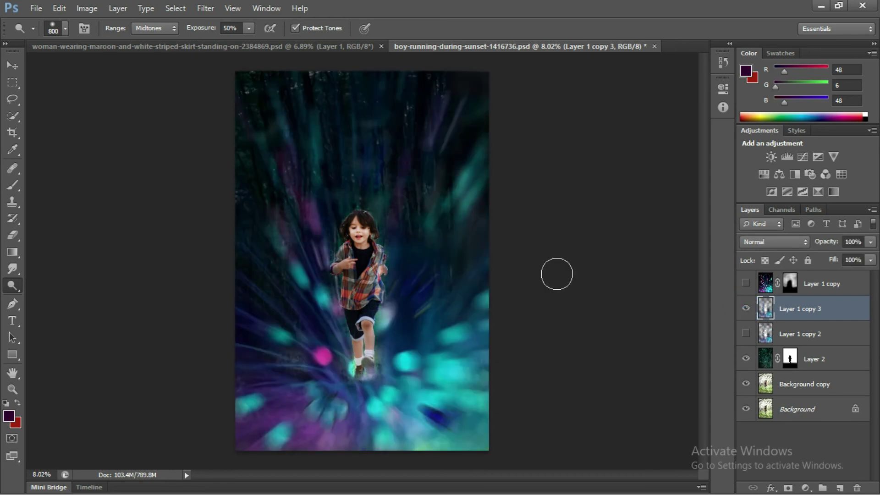
- Apply a second Zoom Radial Blur to Layer 1 copy 3 with the amount set to 70
{"action": "left_click", "coordinate": [206, 9]}
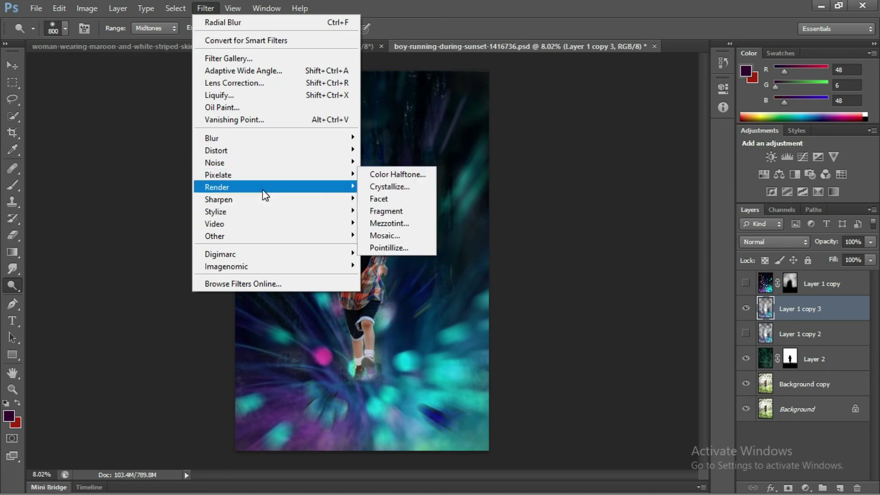
{"action": "mouse_move", "coordinate": [275, 139]}
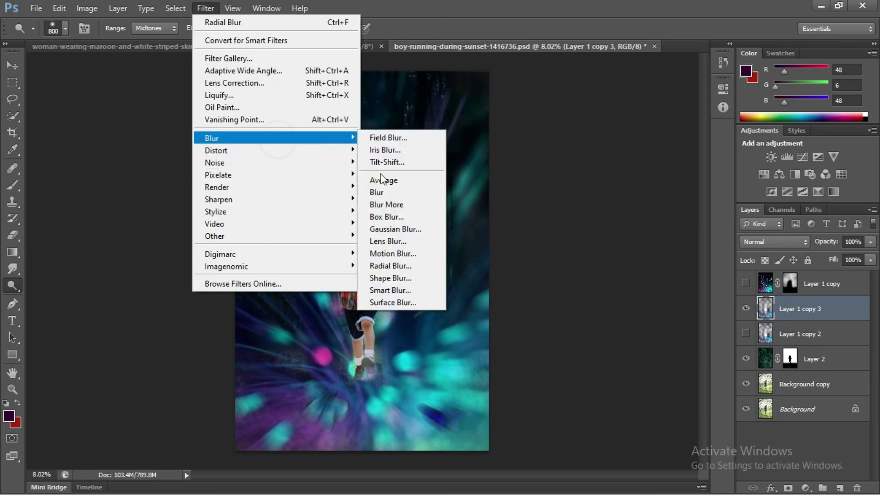
{"action": "left_click", "coordinate": [407, 264]}
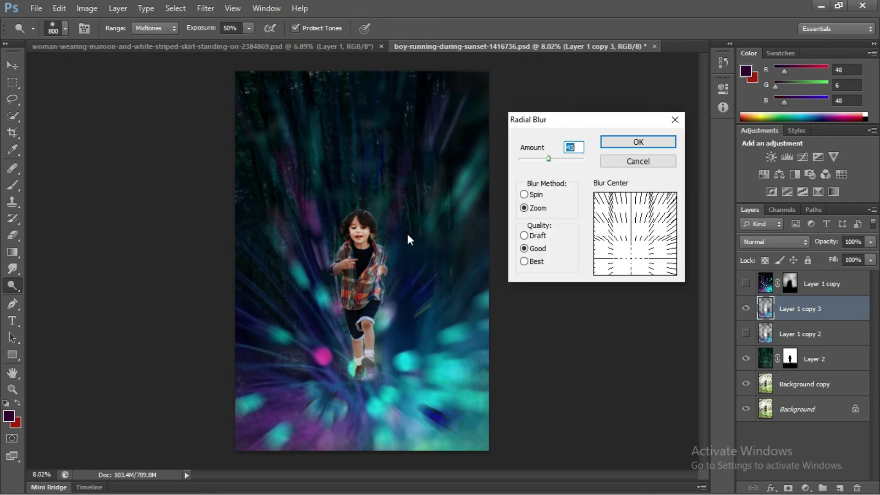
{"action": "left_click_drag", "start_coordinate": [552, 159], "coordinate": [567, 166]}
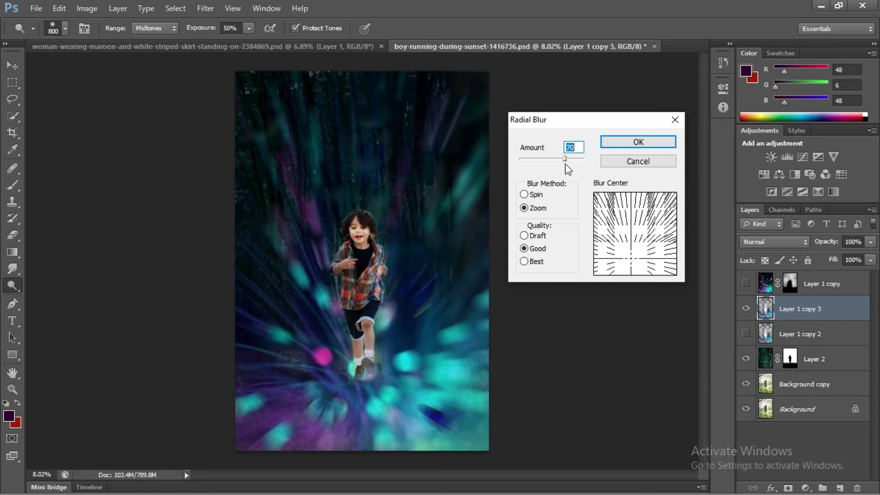
{"action": "left_click", "coordinate": [654, 143]}
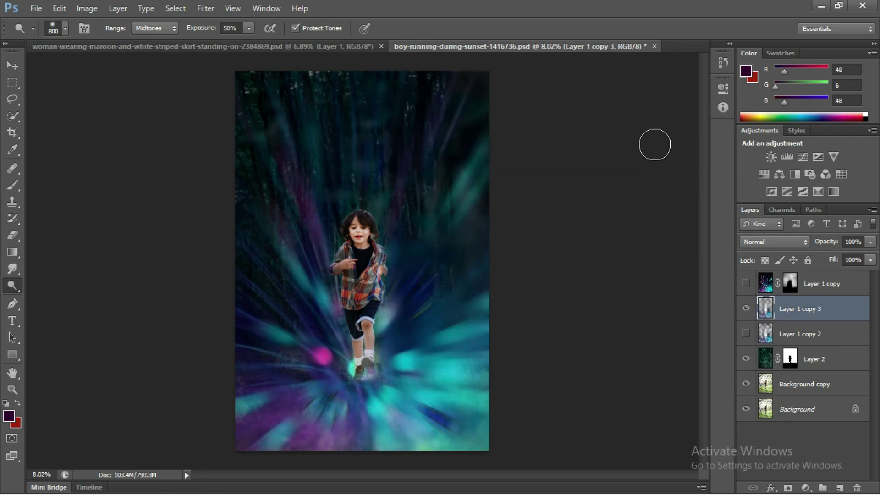
- Check the effect of the stronger blur by repeatedly hiding and showing Layer 1 copy 3
{"action": "scroll", "coordinate": [547, 235], "scroll_direction": "up", "scroll_amount": 2}
{"action": "scroll", "coordinate": [545, 236], "scroll_direction": "down", "scroll_amount": 2}
{"action": "left_click", "coordinate": [746, 314]}
{"action": "left_click", "coordinate": [746, 314]}
{"action": "left_click", "coordinate": [746, 314]}
{"action": "left_click", "coordinate": [746, 314]}
{"action": "left_click", "coordinate": [746, 315]}
{"action": "left_click", "coordinate": [747, 314]}
{"action": "left_click", "coordinate": [746, 315]}
{"action": "left_click", "coordinate": [746, 315]}
- Draw an elliptical selection about 12.3 in wide and 17.3 in high around the boy
{"action": "left_click", "coordinate": [785, 337]}
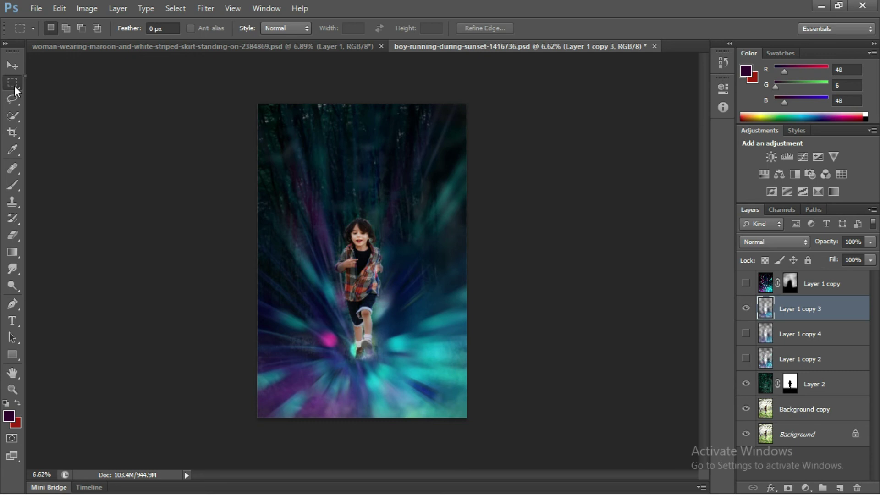
{"action": "right_click", "coordinate": [16, 89]}
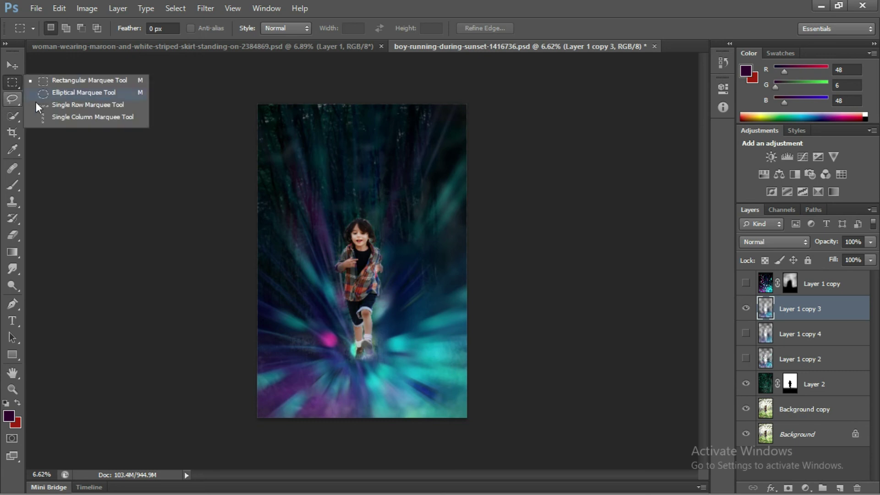
{"action": "left_click", "coordinate": [78, 95]}
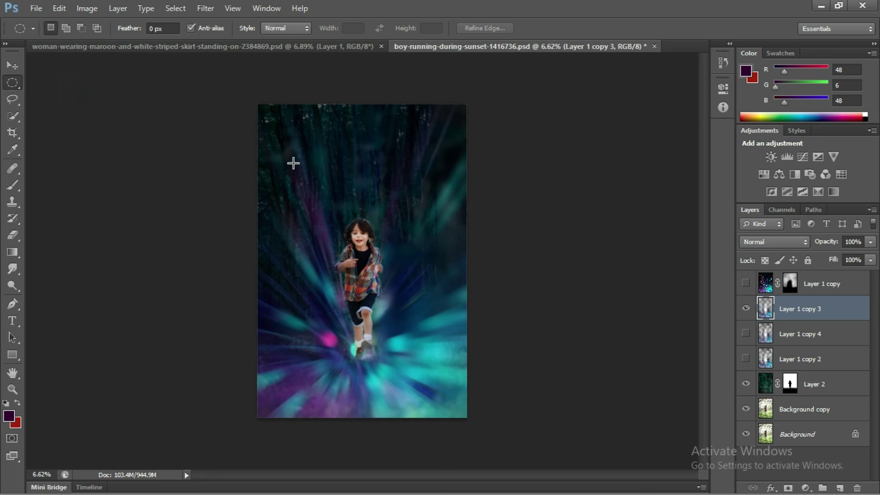
{"action": "left_click_drag", "start_coordinate": [293, 164], "coordinate": [450, 384]}
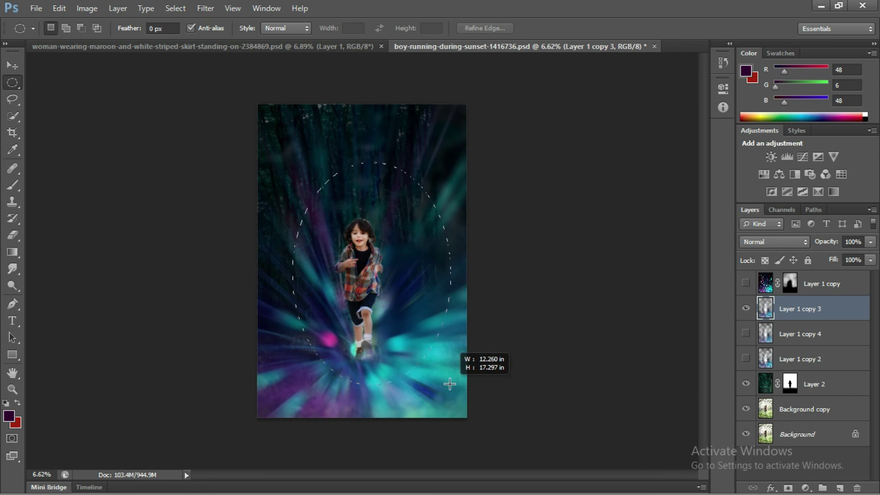
{"action": "left_click_drag", "start_coordinate": [449, 383], "coordinate": [449, 383]}
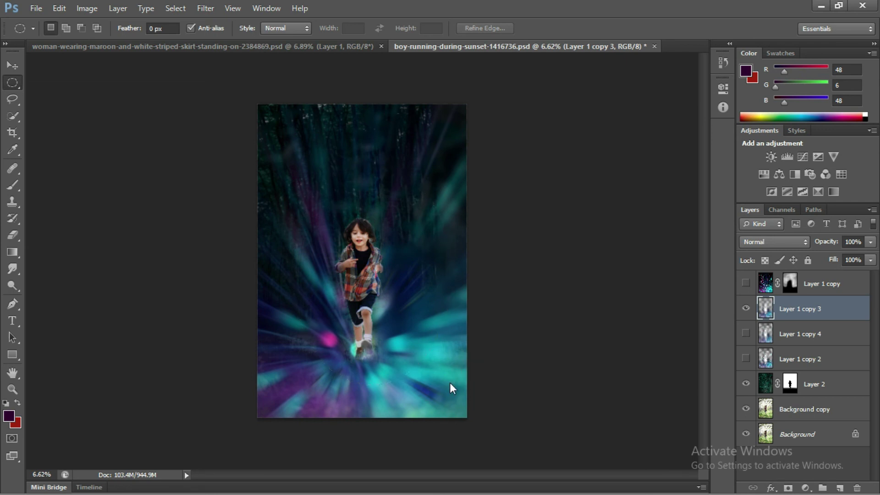
- Nudge the elliptical selection to the left to center it around the boy
{"action": "key", "text": "Left"}
{"action": "key", "text": "Left"}
{"action": "key", "text": "Left"}
{"action": "key", "text": "Left"}
{"action": "key", "text": "Left"}
{"action": "key", "text": "Left"}
{"action": "key", "text": "Left"}
{"action": "key", "text": "Left"}
{"action": "key", "text": "Left"}
{"action": "key", "text": "Left"}
{"action": "key", "text": "Left"}
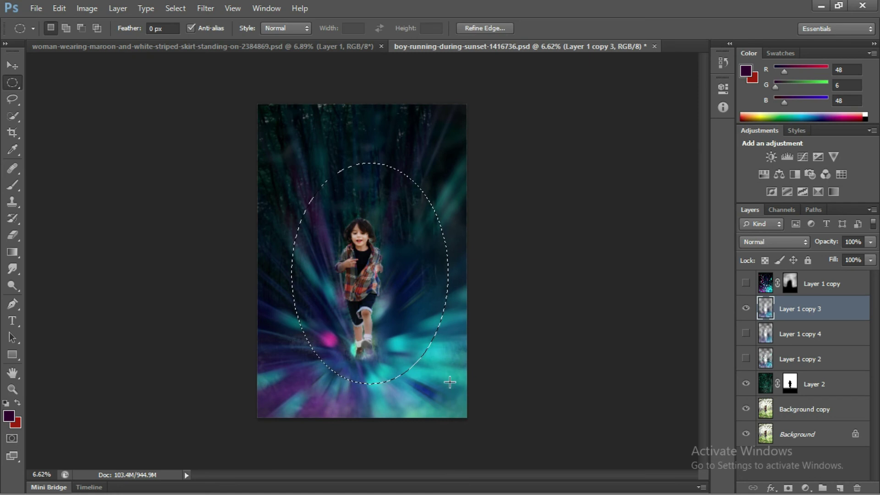
- Invert the elliptical selection around the boy and feather it by 50 pixels
{"action": "right_click", "coordinate": [337, 229]}
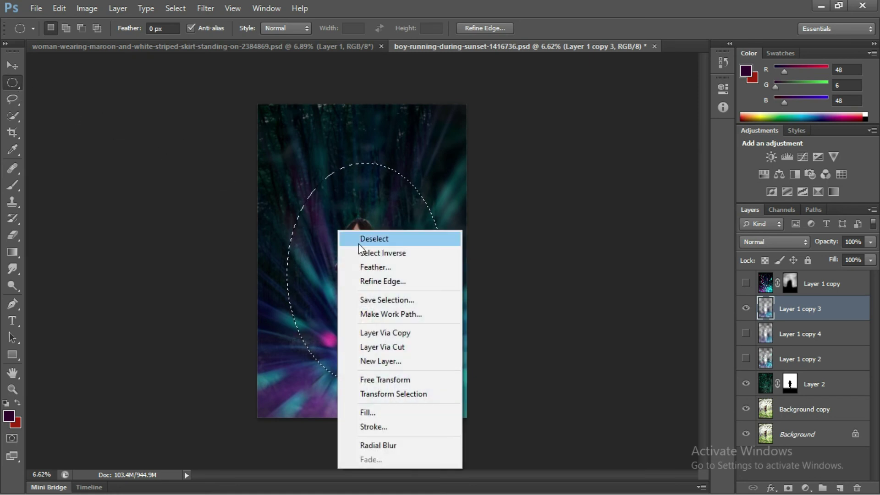
{"action": "left_click", "coordinate": [399, 253]}
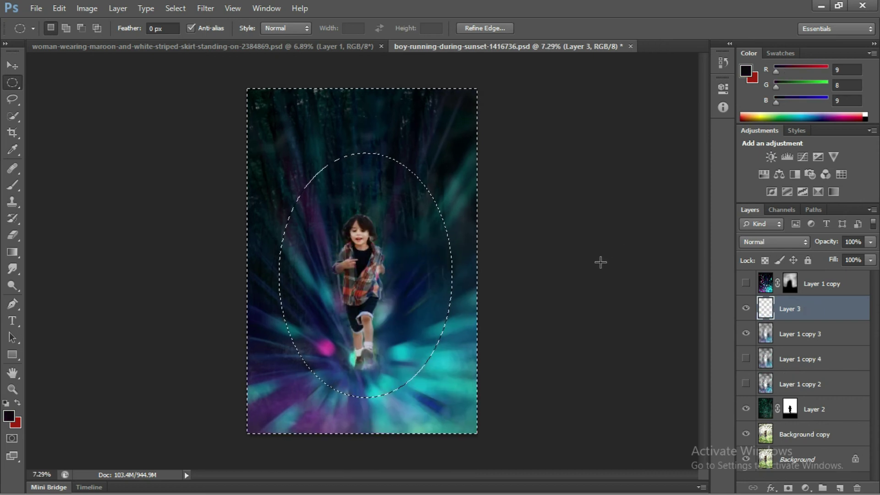
{"action": "scroll", "coordinate": [586, 275], "scroll_direction": "up", "scroll_amount": 1}
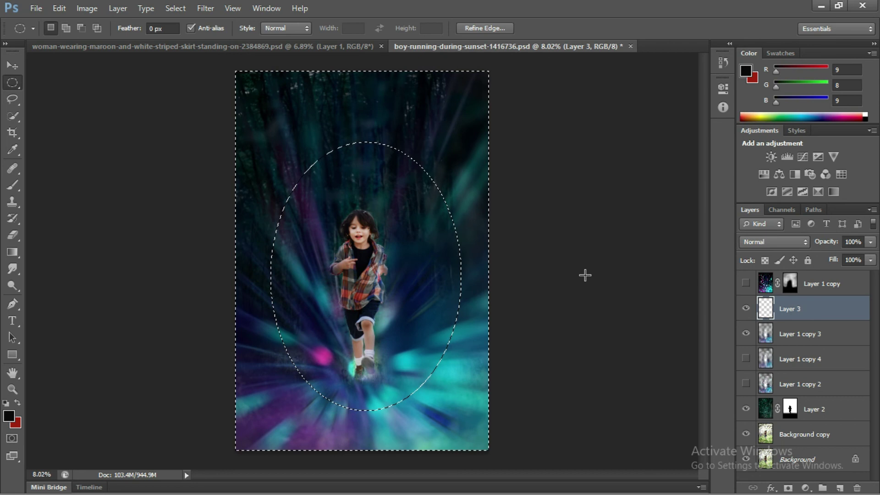
{"action": "key", "text": "shift+F6"}
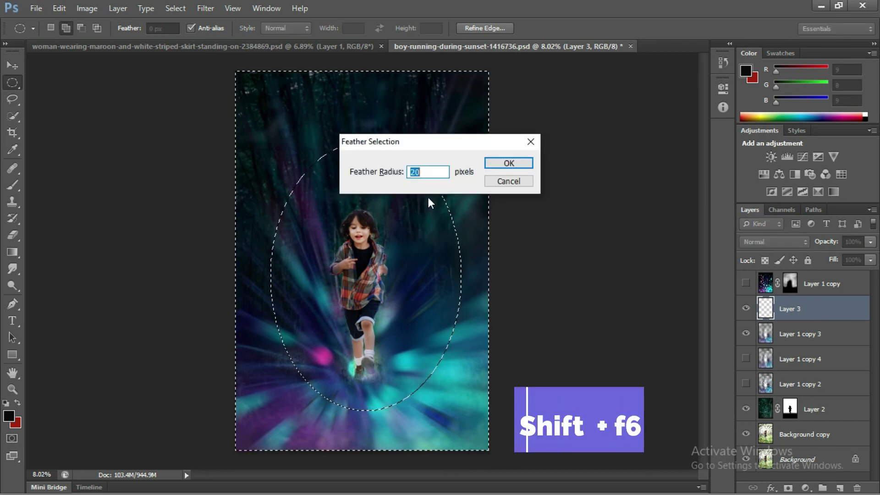
{"action": "type", "text": "50"}
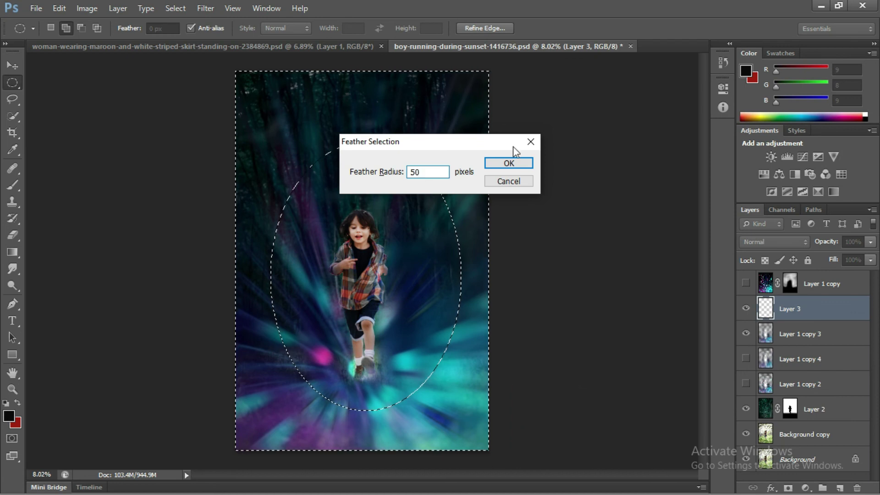
{"action": "left_click", "coordinate": [513, 164]}
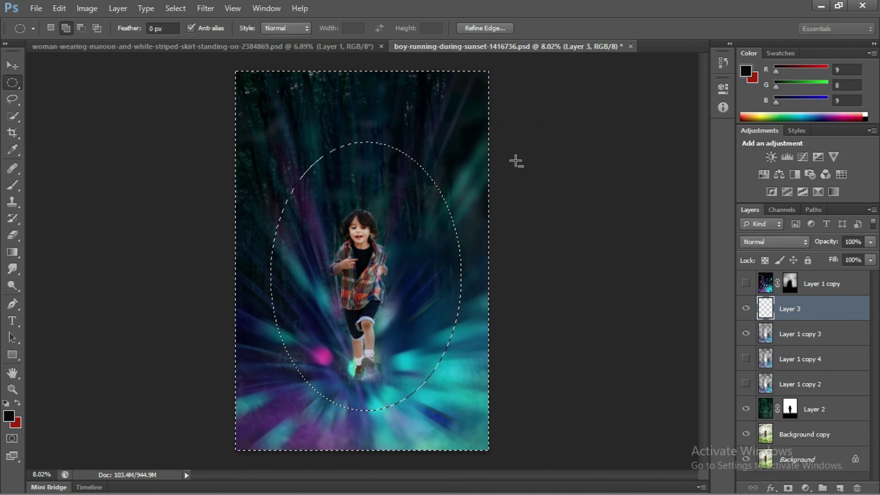
- Fill the feathered selection on Layer 3 with near-black (RGB 9, 8, 9) and lower the layer's opacity
{"action": "key", "text": "ctrl+BackSpace"}
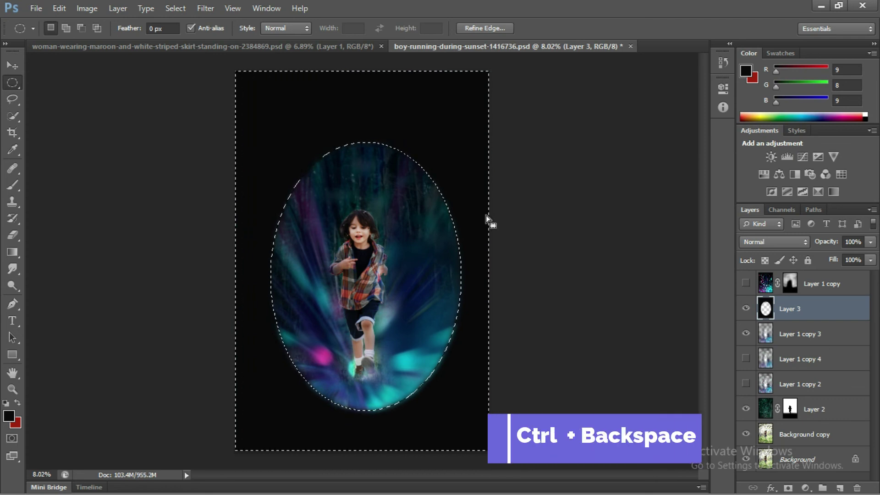
{"action": "scroll", "coordinate": [358, 173], "scroll_direction": "up", "scroll_amount": 3}
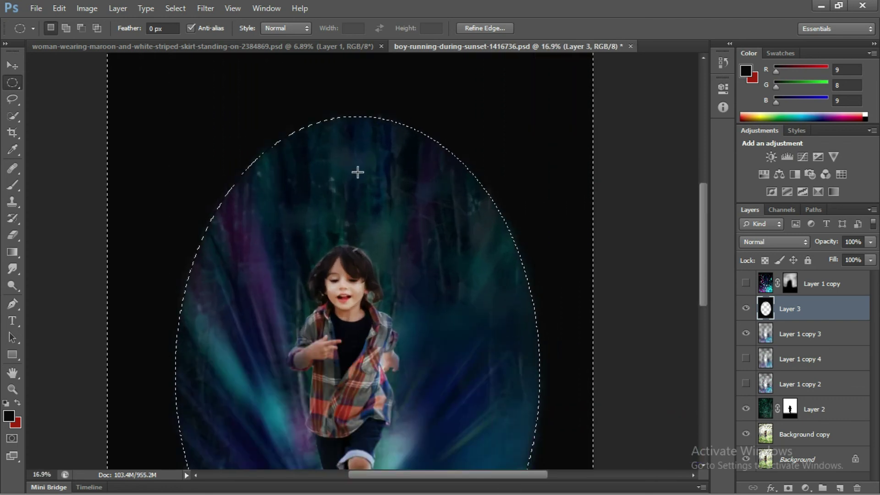
{"action": "scroll", "coordinate": [357, 172], "scroll_direction": "up", "scroll_amount": 2}
{"action": "scroll", "coordinate": [358, 171], "scroll_direction": "down", "scroll_amount": 2}
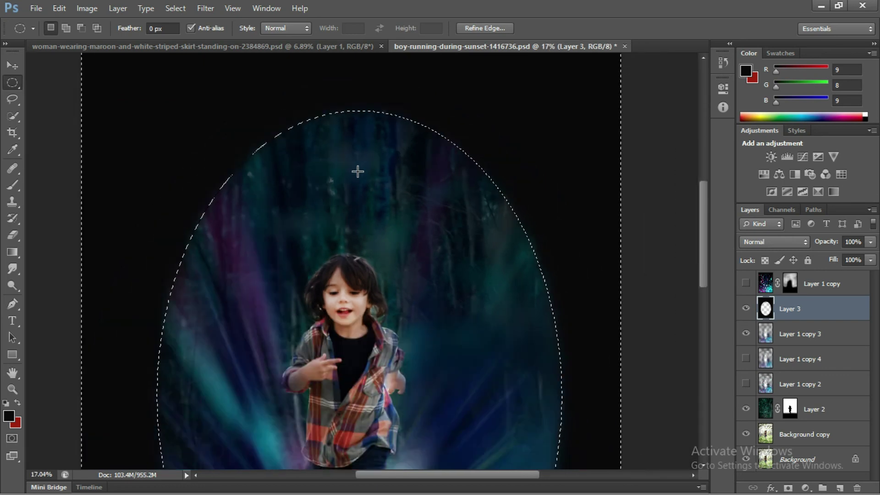
{"action": "scroll", "coordinate": [357, 172], "scroll_direction": "down", "scroll_amount": 3}
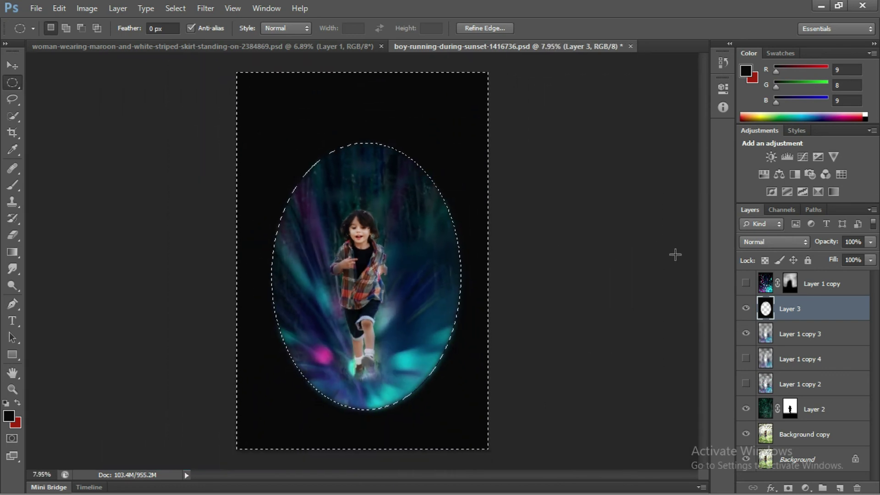
{"action": "left_click", "coordinate": [870, 242]}
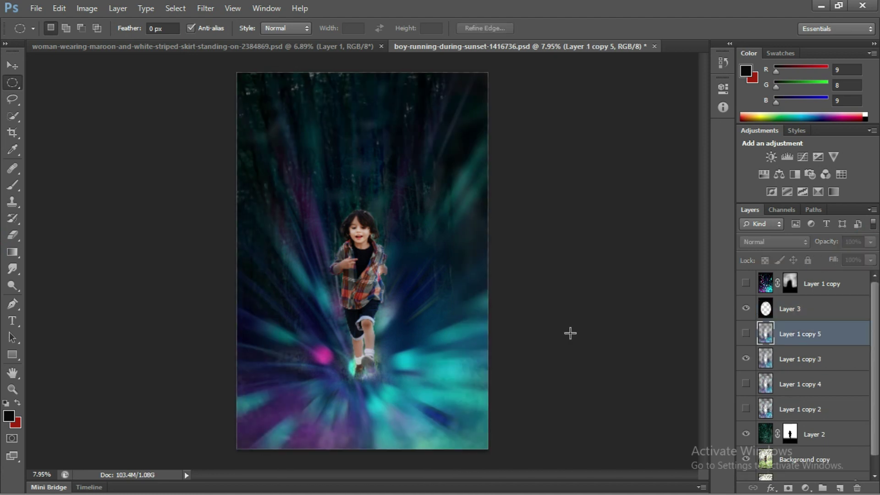
- Compare the composite with the original photo by repeatedly isolating the Background layer and restoring the other layers
{"action": "scroll", "coordinate": [566, 333], "scroll_direction": "down", "scroll_amount": 1}
{"action": "scroll", "coordinate": [435, 427], "scroll_direction": "up", "scroll_amount": 1}
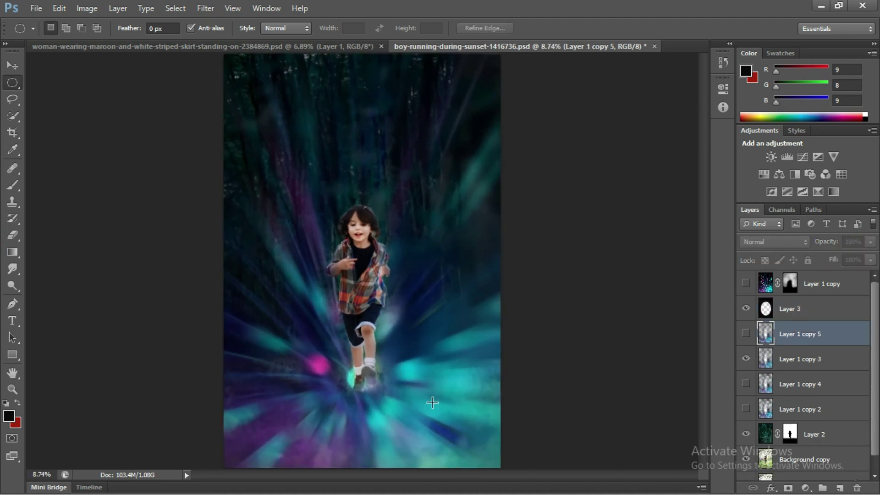
{"action": "scroll", "coordinate": [431, 401], "scroll_direction": "up", "scroll_amount": 1}
{"action": "left_click_drag", "start_coordinate": [874, 380], "coordinate": [877, 414]}
{"action": "scroll", "coordinate": [847, 298], "scroll_direction": "up", "scroll_amount": 1}
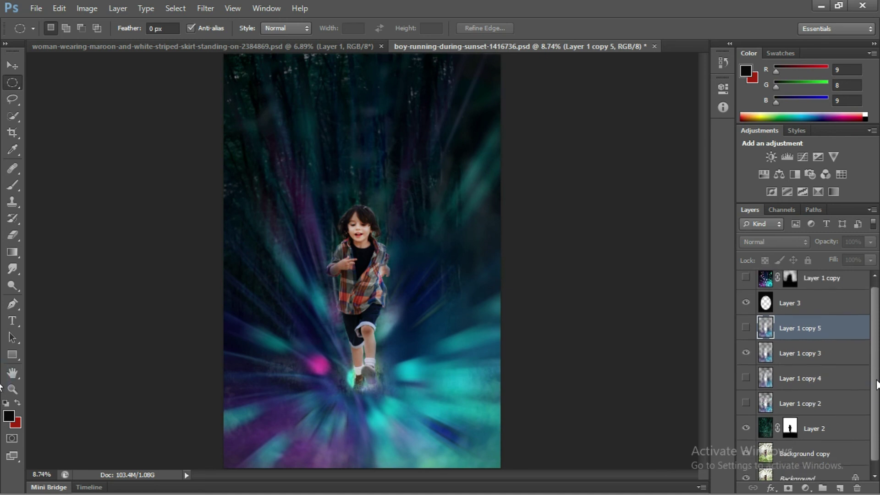
{"action": "scroll", "coordinate": [874, 315], "scroll_direction": "down", "scroll_amount": 1}
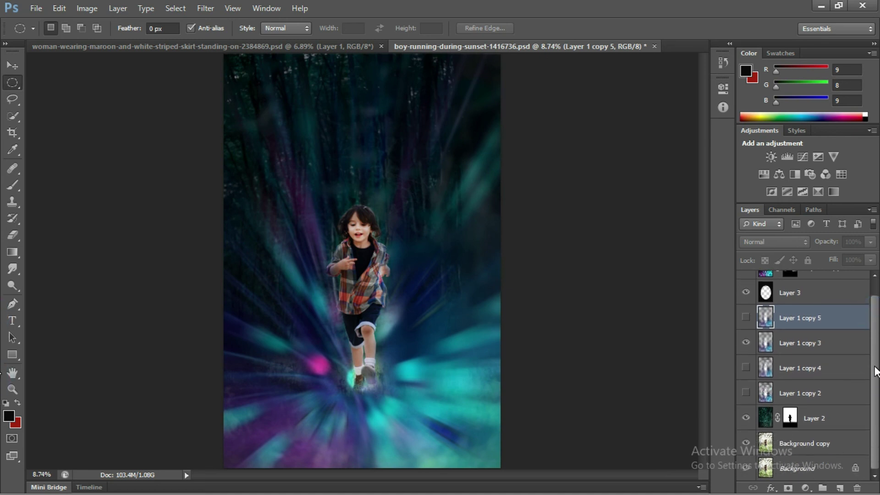
{"action": "left_click", "coordinate": [746, 468], "text": "alt"}
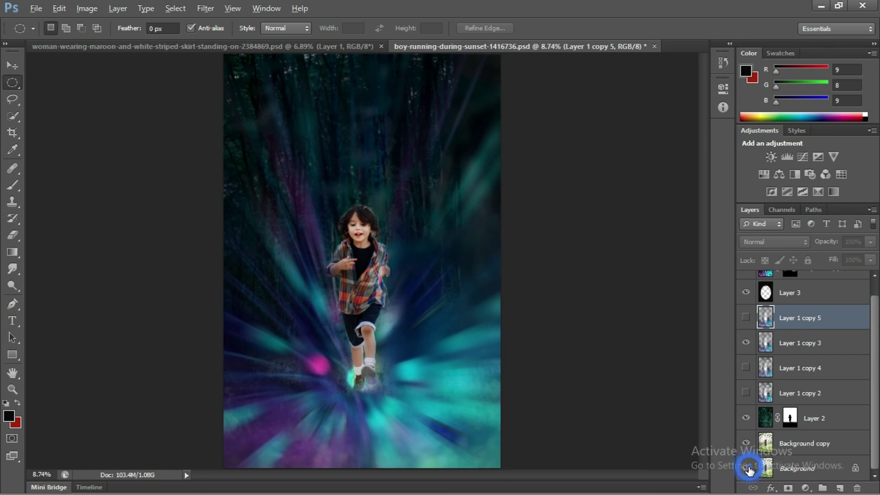
{"action": "left_click", "coordinate": [746, 468], "text": "alt"}
{"action": "left_click", "coordinate": [746, 468], "text": "alt"}
{"action": "left_click", "coordinate": [746, 468], "text": "alt"}
{"action": "left_click", "coordinate": [746, 468], "text": "alt"}
{"action": "left_click", "coordinate": [747, 468], "text": "alt"}
{"action": "left_click", "coordinate": [747, 468], "text": "alt"}
{"action": "left_click", "coordinate": [746, 468], "text": "alt"}
- Erase the blur overlapping the boy's shoe and sock on Layer 1 copy 3 with a 100-pixel Eraser at 65% opacity
{"action": "left_click", "coordinate": [798, 353]}
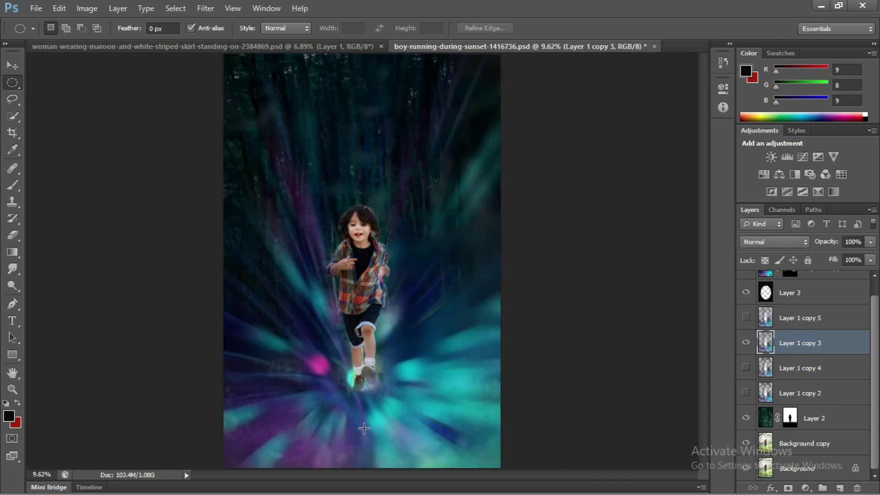
{"action": "scroll", "coordinate": [363, 424], "scroll_direction": "up", "scroll_amount": 1}
{"action": "key", "text": "e"}
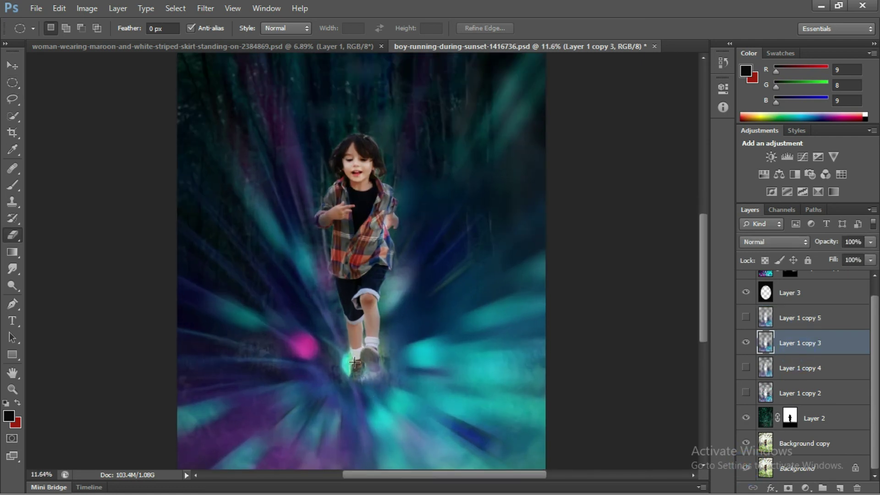
{"action": "scroll", "coordinate": [355, 362], "scroll_direction": "up", "scroll_amount": 1}
{"action": "scroll", "coordinate": [356, 358], "scroll_direction": "up", "scroll_amount": 3}
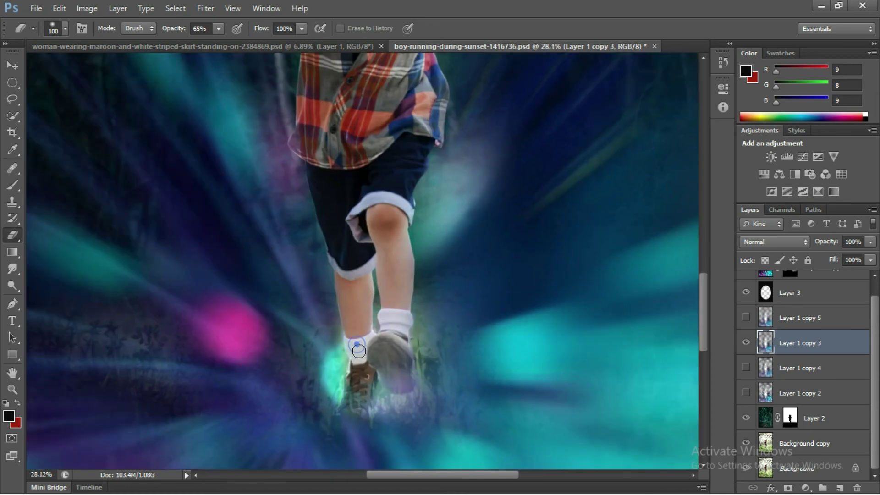
{"action": "mouse_move", "coordinate": [360, 369]}
{"action": "left_mouse_down"}
{"action": "mouse_move", "coordinate": [355, 410]}
{"action": "mouse_move", "coordinate": [354, 359]}
{"action": "mouse_move", "coordinate": [349, 406]}
{"action": "mouse_move", "coordinate": [360, 370]}
{"action": "left_mouse_up"}
{"action": "left_click_drag", "start_coordinate": [411, 276], "coordinate": [395, 228]}
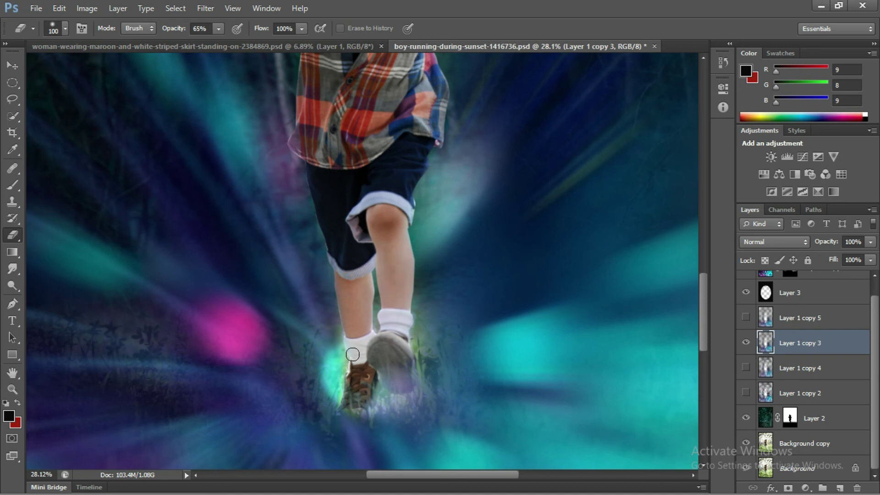
- Compare the finished composite with the Background copy layer by repeatedly isolating that layer and restoring the others
{"action": "scroll", "coordinate": [352, 236], "scroll_direction": "down", "scroll_amount": 3}
{"action": "scroll", "coordinate": [363, 180], "scroll_direction": "down", "scroll_amount": 2}
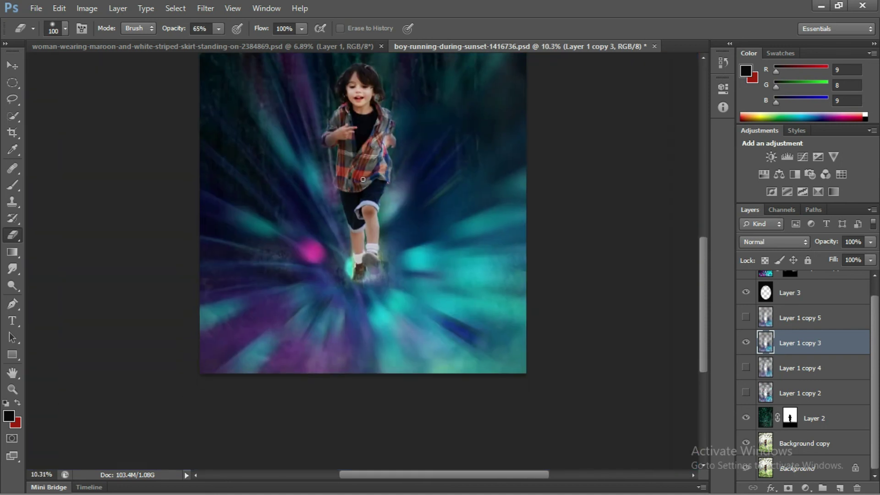
{"action": "scroll", "coordinate": [367, 265], "scroll_direction": "up", "scroll_amount": 1}
{"action": "scroll", "coordinate": [355, 278], "scroll_direction": "down", "scroll_amount": 2}
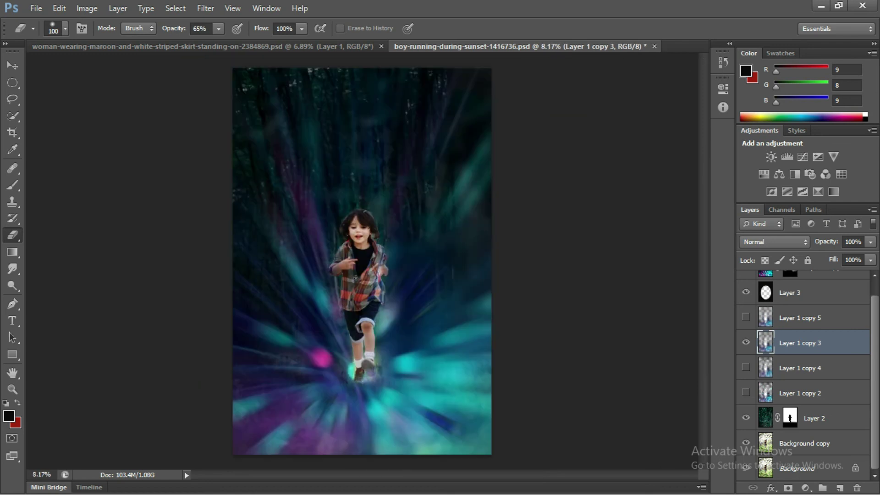
{"action": "scroll", "coordinate": [369, 286], "scroll_direction": "down", "scroll_amount": 1}
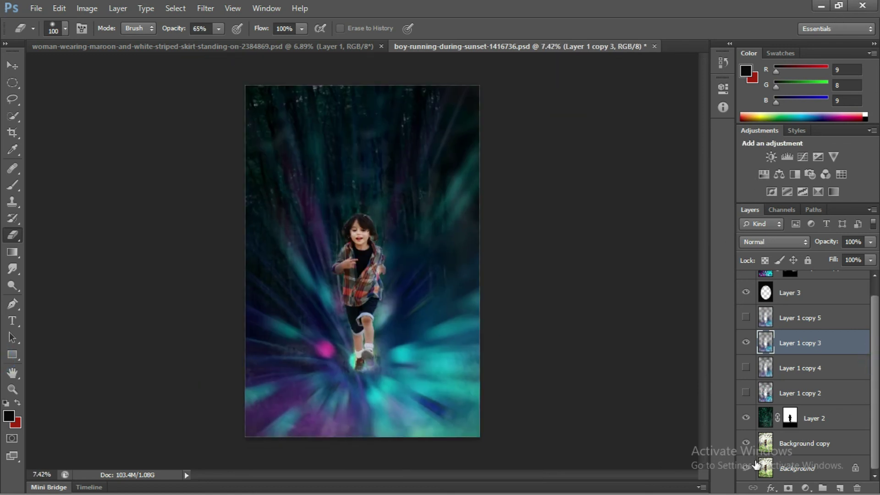
{"action": "left_click", "coordinate": [747, 448], "text": "alt"}
{"action": "left_click", "coordinate": [746, 448], "text": "alt"}
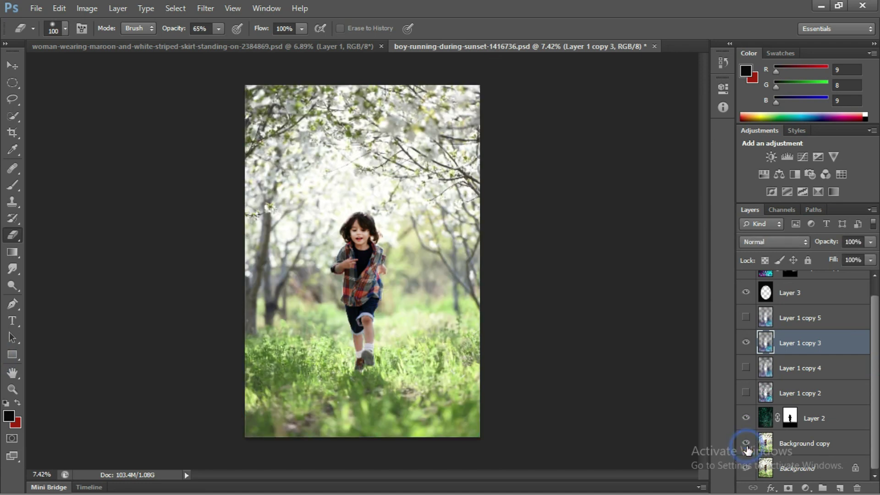
{"action": "left_click", "coordinate": [746, 448], "text": "alt"}
{"action": "left_click", "coordinate": [746, 447], "text": "alt"}
{"action": "left_click", "coordinate": [747, 447], "text": "alt"}
{"action": "left_click", "coordinate": [747, 448], "text": "alt"}
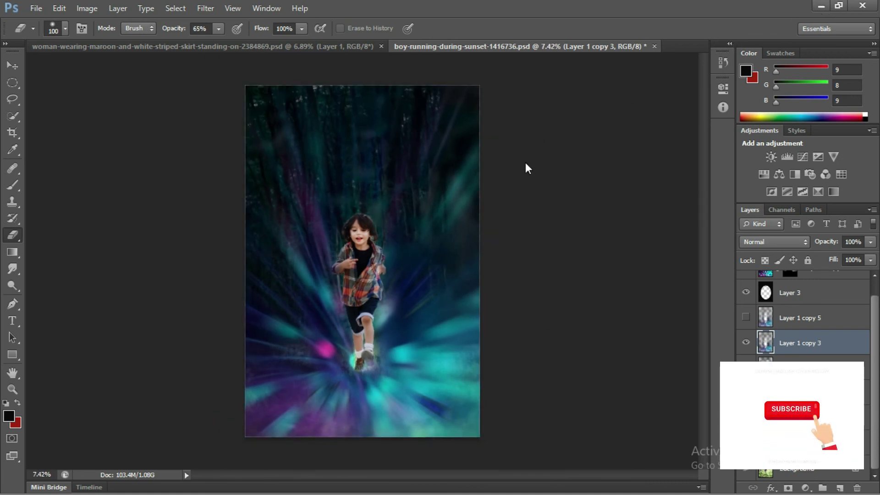
- Open the Save As dialog for the finished composite
{"action": "key", "text": "ctrl+shift+s"}
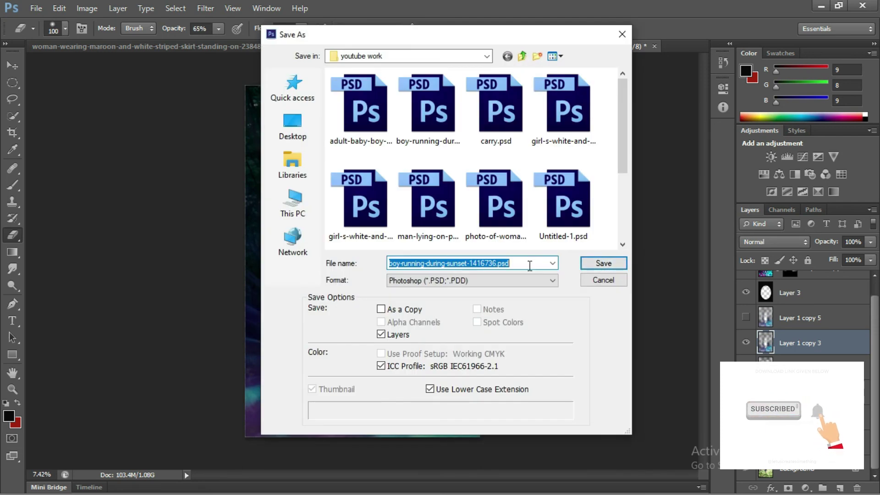